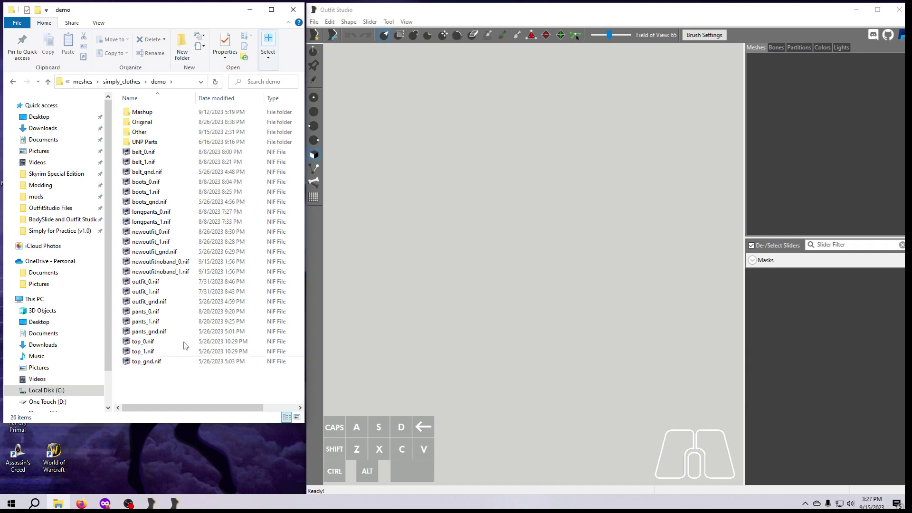
Step: Load longpants_0.nif from the demo folder into Outfit Studio
click(162, 212)
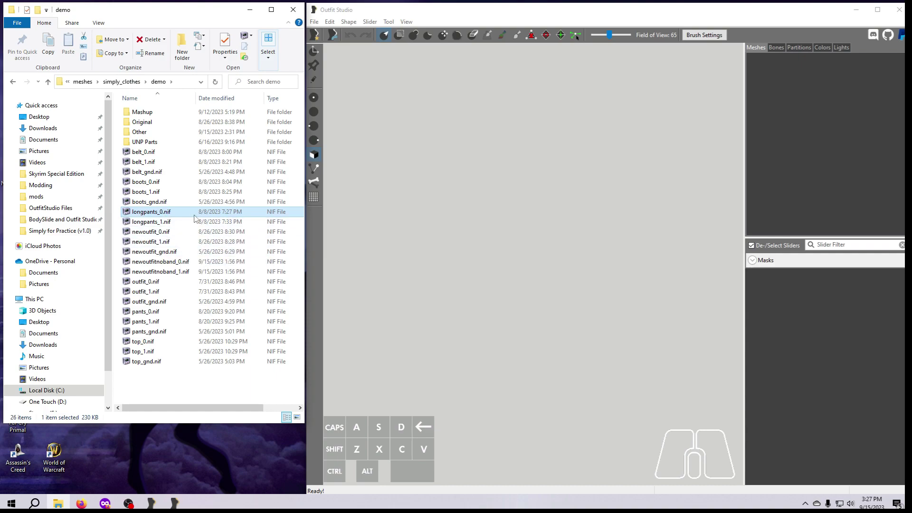
drag(169, 217, 466, 257)
scroll(523, 252, up, 2)
click(572, 247)
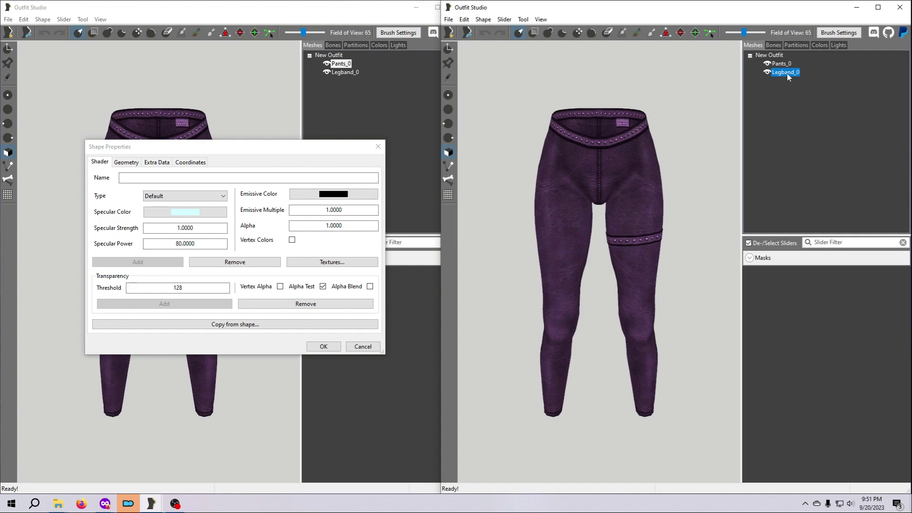
Step: Compare the shader properties of Legband_0 with those of Pants_0, including the Pants_0 textures
double_click(786, 73)
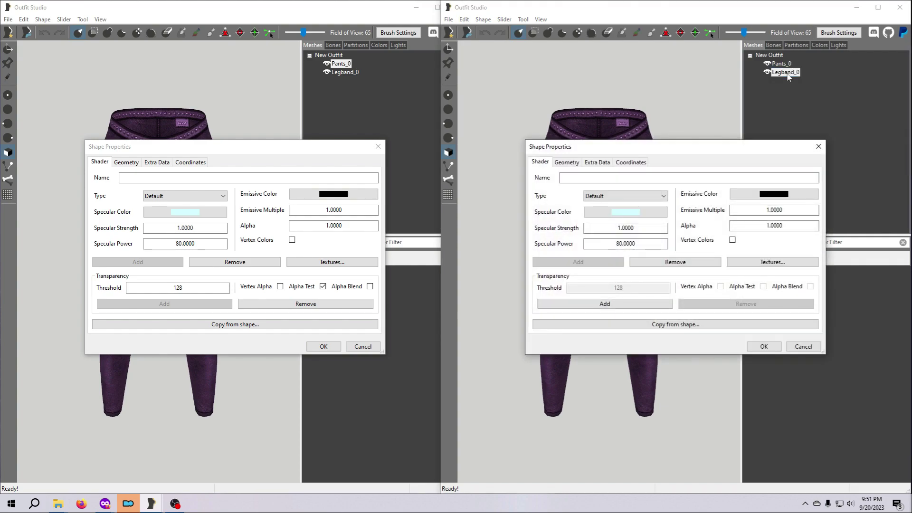
click(332, 263)
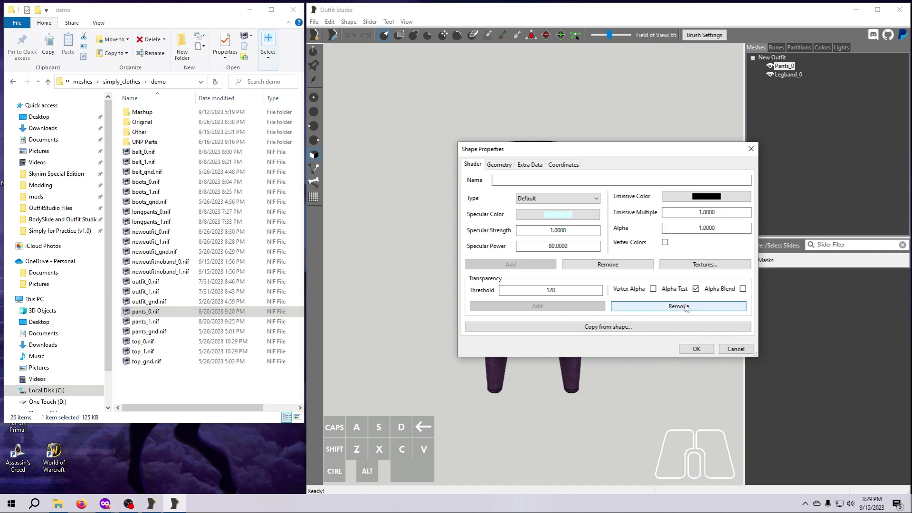
Step: Remove the transparency settings from the Pants_0 shape and apply the property change
click(684, 307)
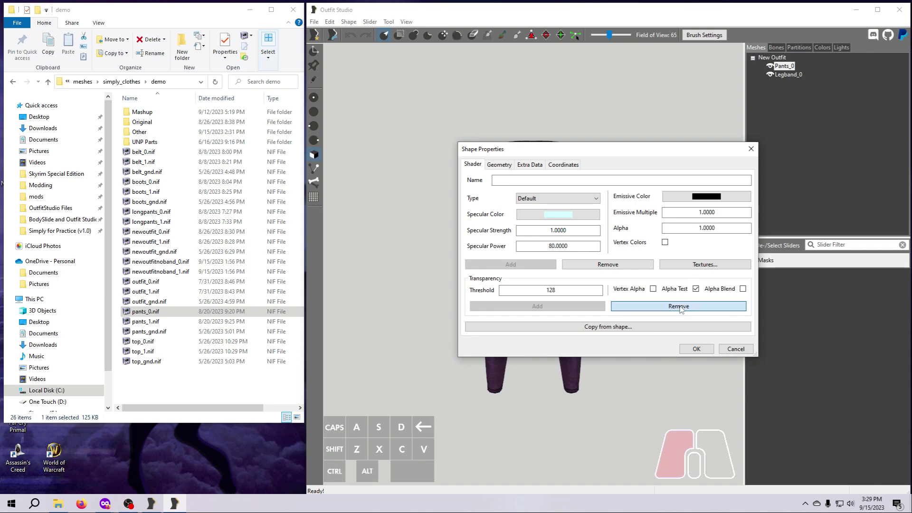
click(690, 352)
right_drag(688, 353, 723, 156)
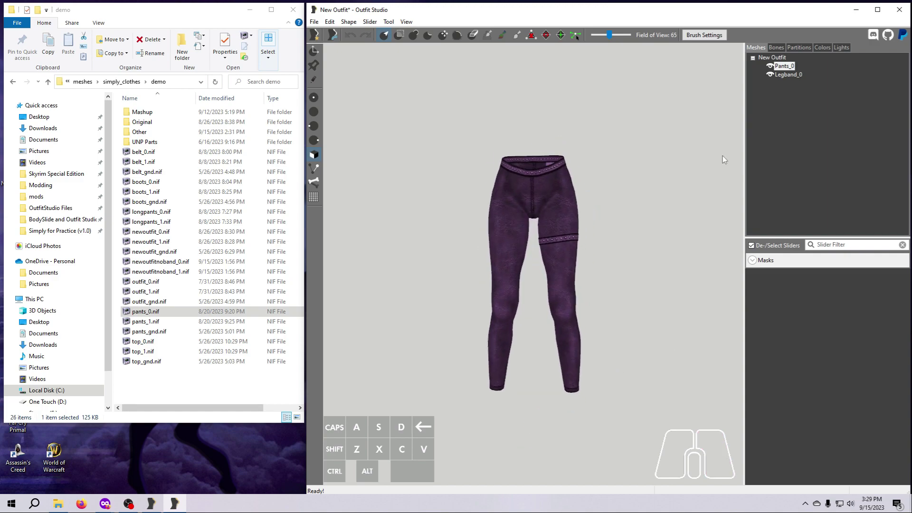
Step: Merge the geometry of Legband_0 into Pants_0, deleting the source shape
click(785, 75)
right_click(783, 76)
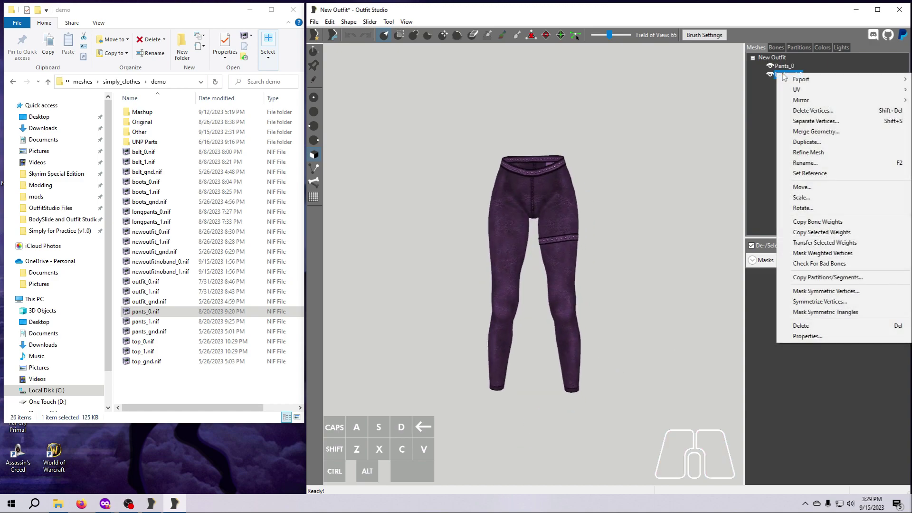
click(808, 132)
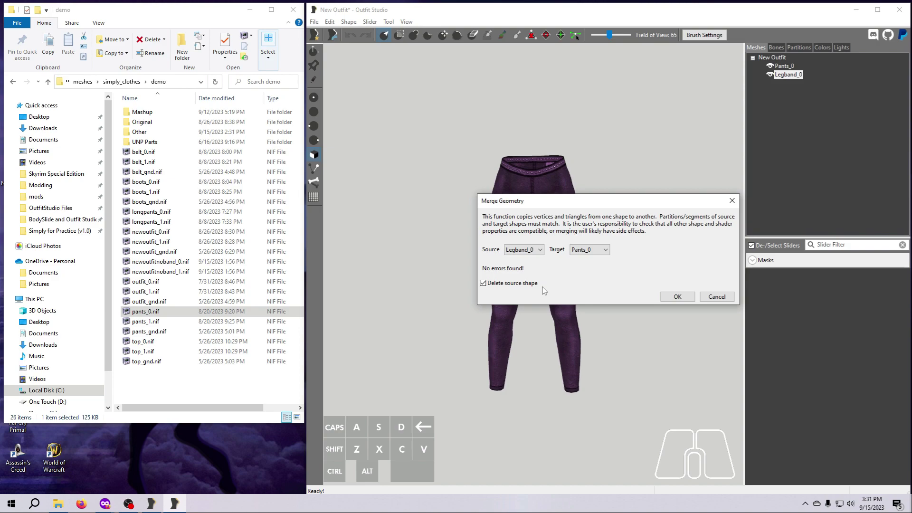
click(678, 297)
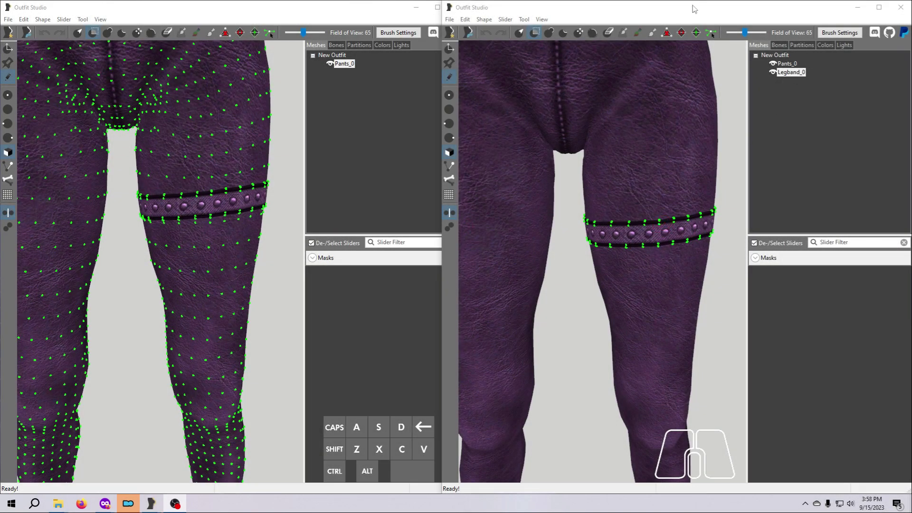
Step: Mask the vertices along the thigh band of the merged pants and clear the mask again
mouse_move(646, 227)
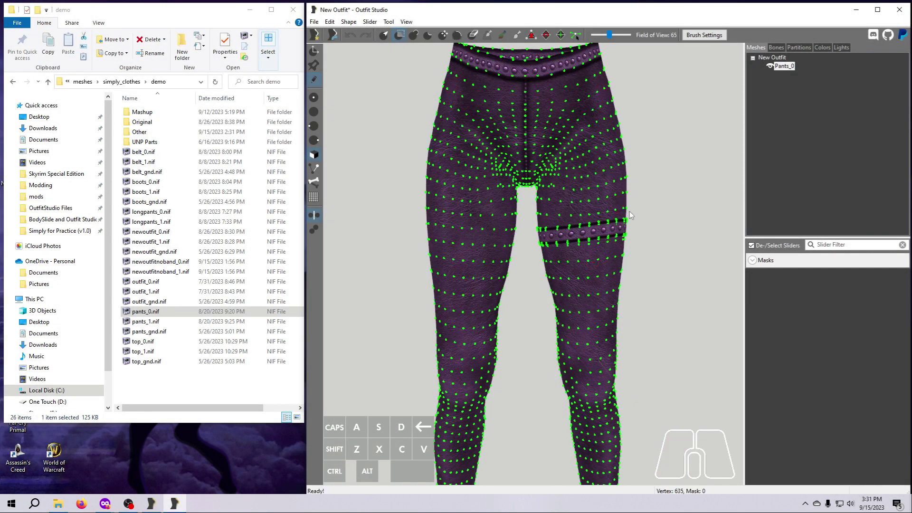
drag(622, 222, 578, 216)
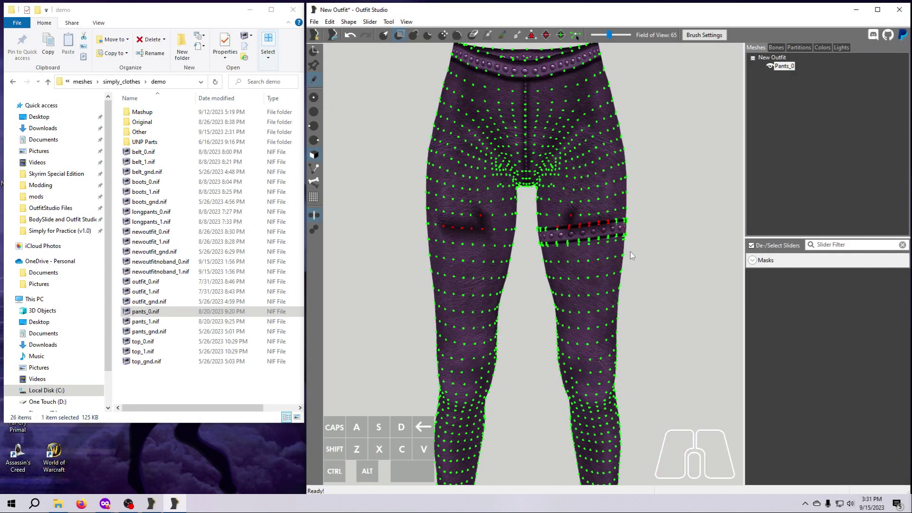
click(389, 22)
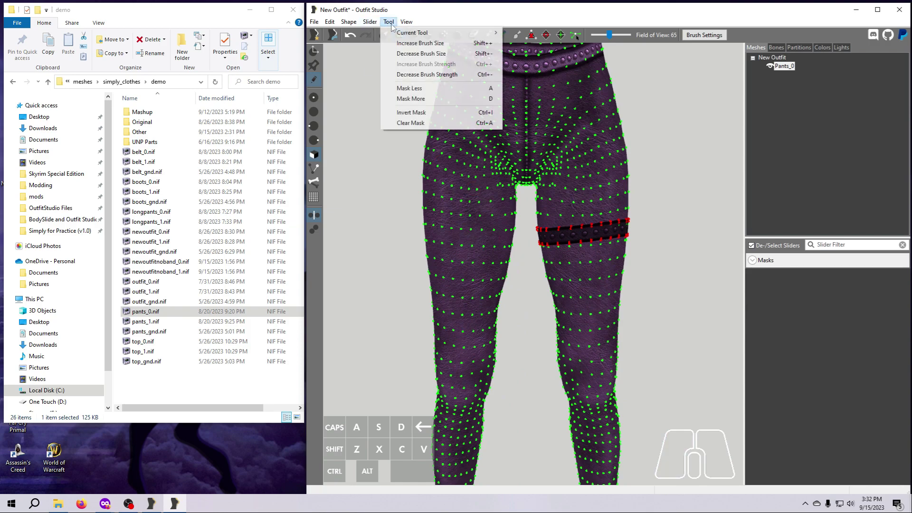
click(411, 123)
Step: Export the merged Pants_0 shape to NIF in the demo folder as longpantsmerge_0.nif
right_click(785, 66)
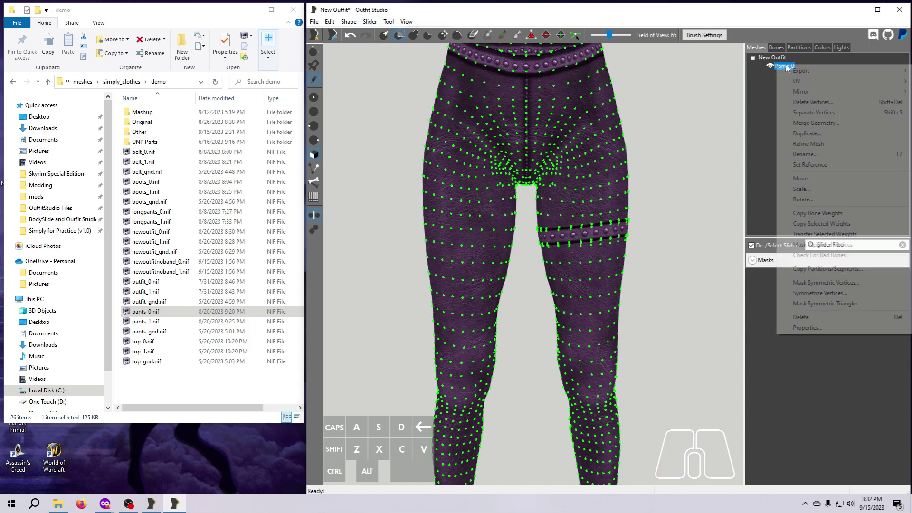
mouse_move(799, 75)
click(756, 73)
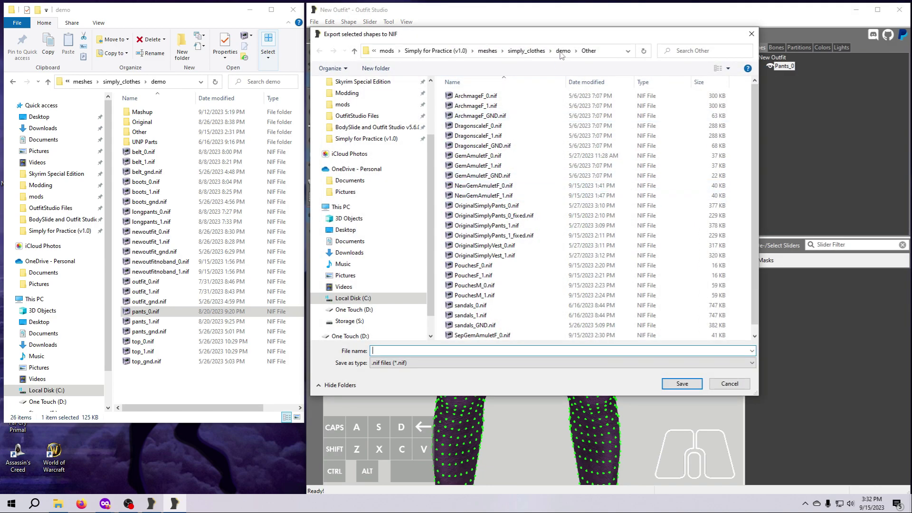
click(563, 50)
click(470, 195)
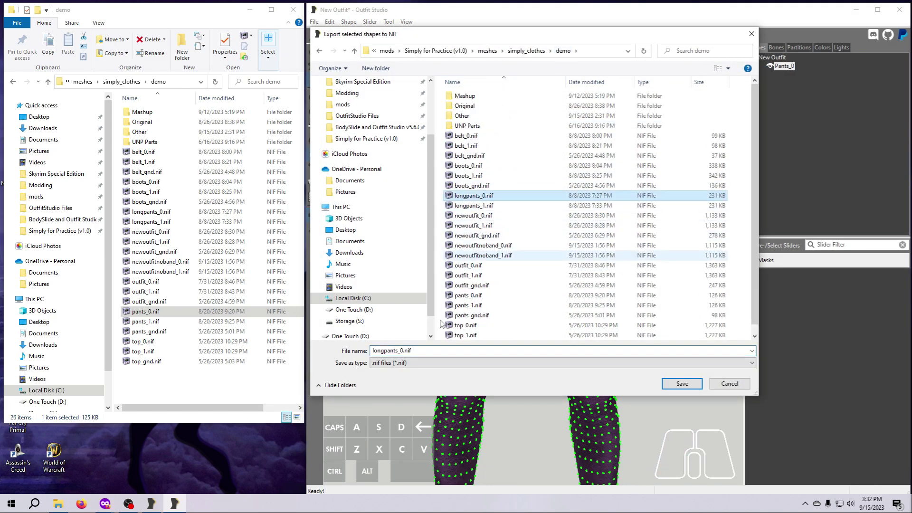
double_click(400, 350)
click(400, 351)
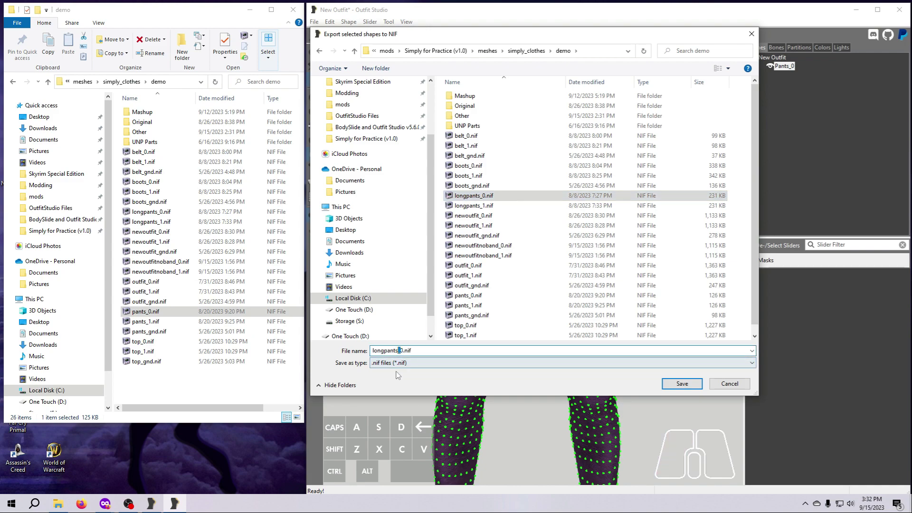
text(merge)
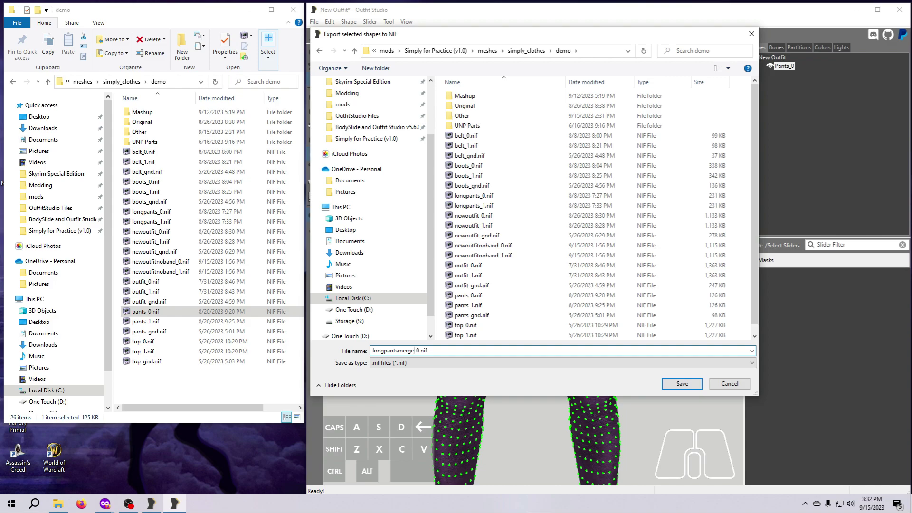
key(Return)
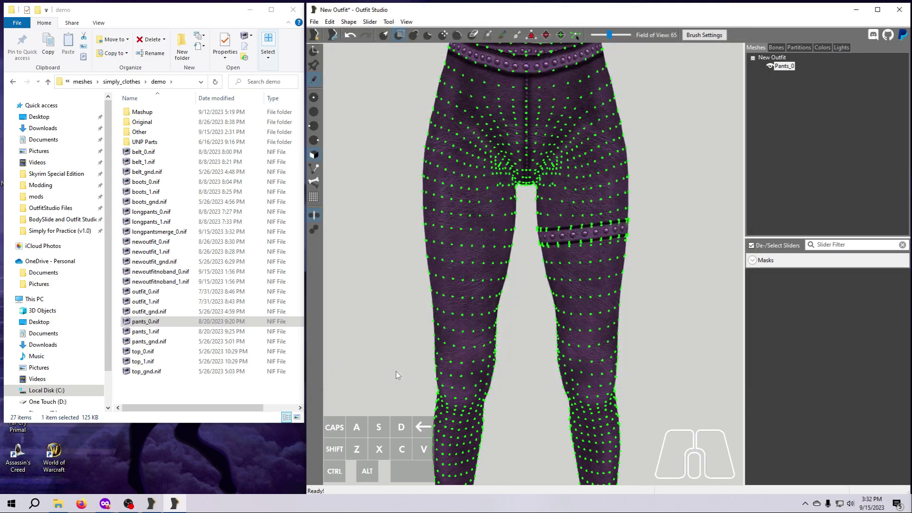
Step: Unload the current project and load longpants_1.nif from the demo folder in its place
click(314, 21)
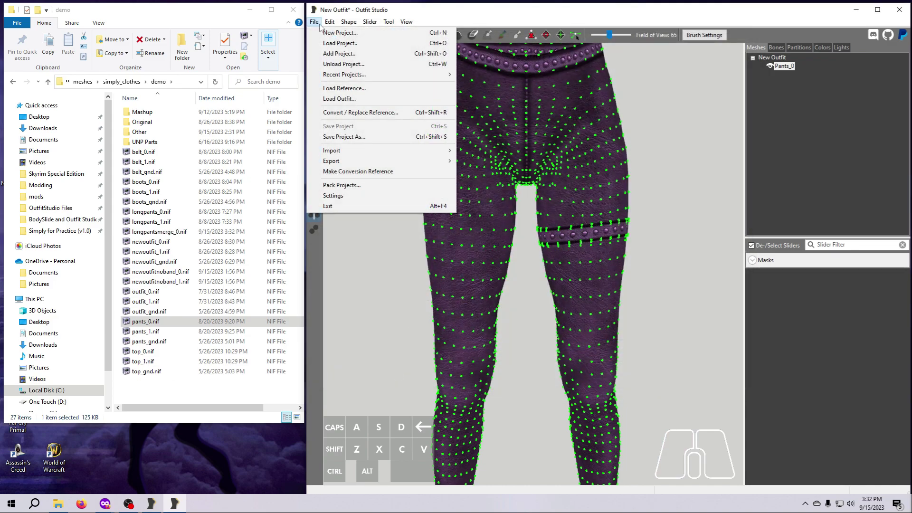
click(343, 63)
click(629, 254)
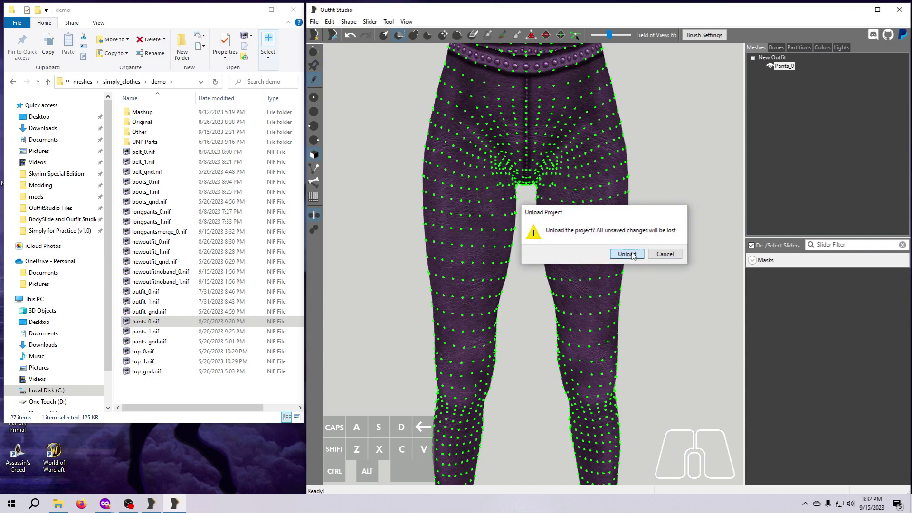
click(151, 223)
drag(152, 226, 493, 295)
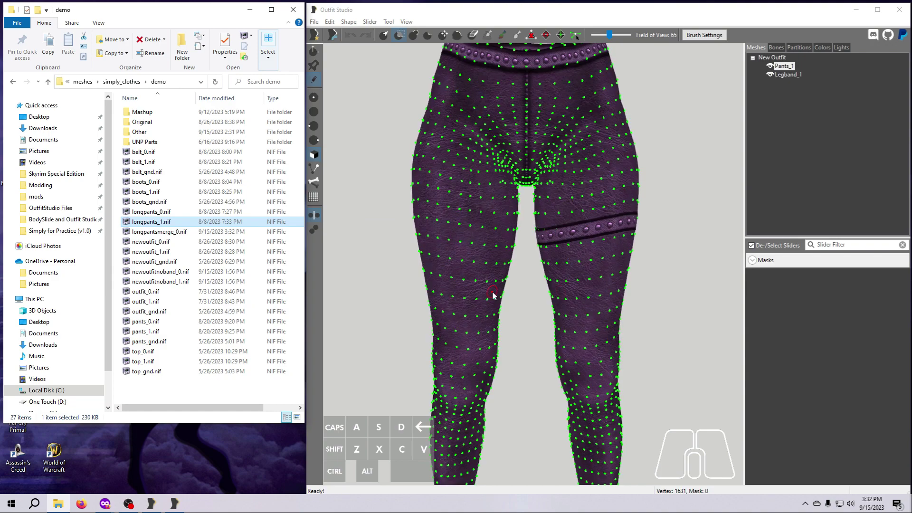
Step: Remove the transparency settings from the Pants_1 shape and apply the property change
double_click(787, 68)
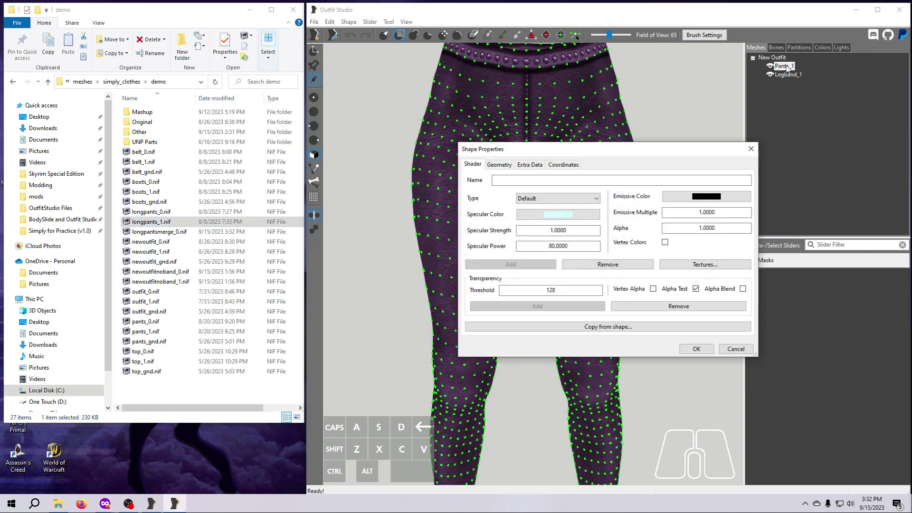
click(694, 307)
click(695, 349)
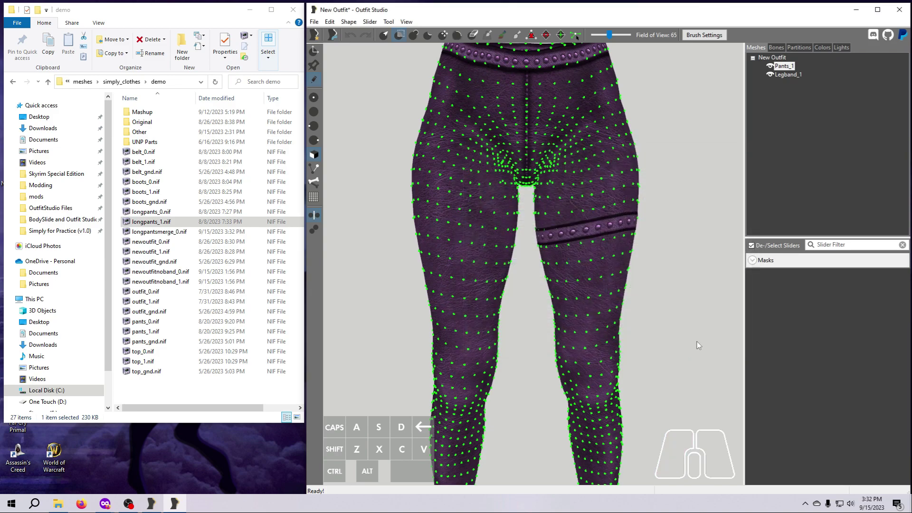
Step: Merge the geometry of Legband_1 into Pants_1, deleting the source shape
click(787, 75)
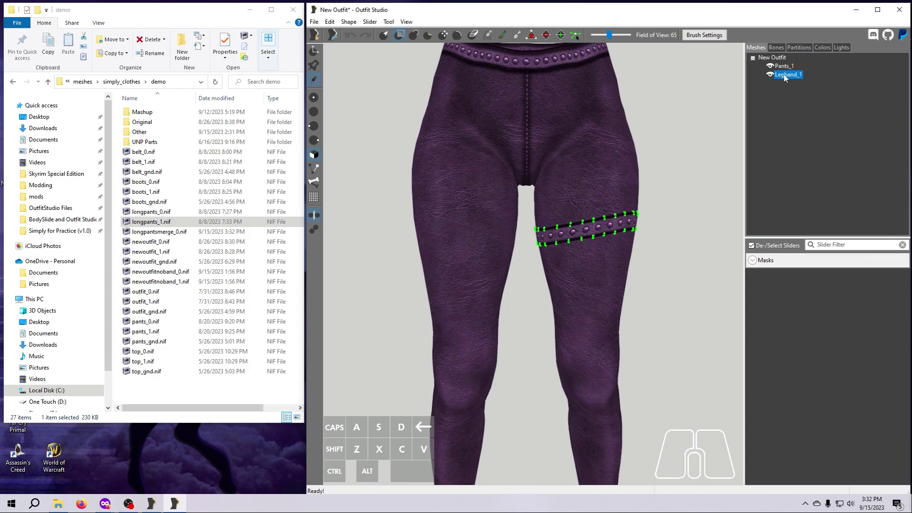
right_click(786, 76)
click(804, 133)
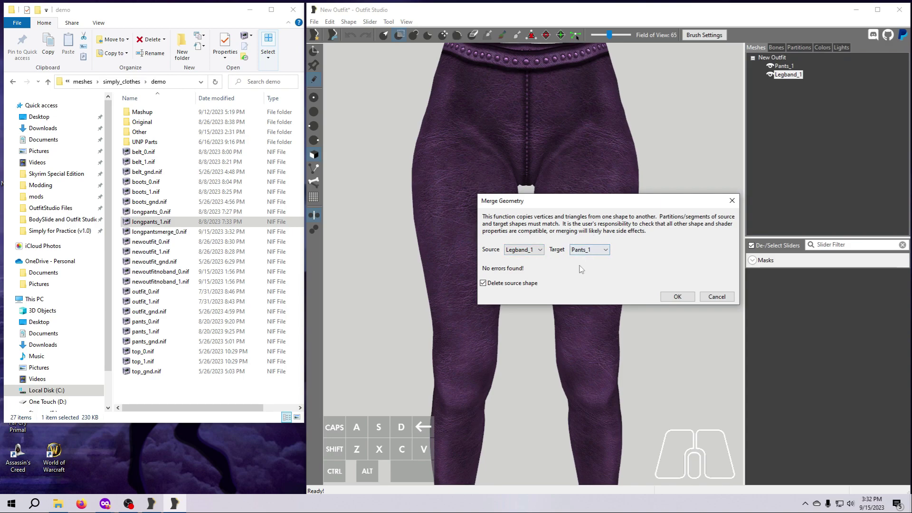
click(669, 296)
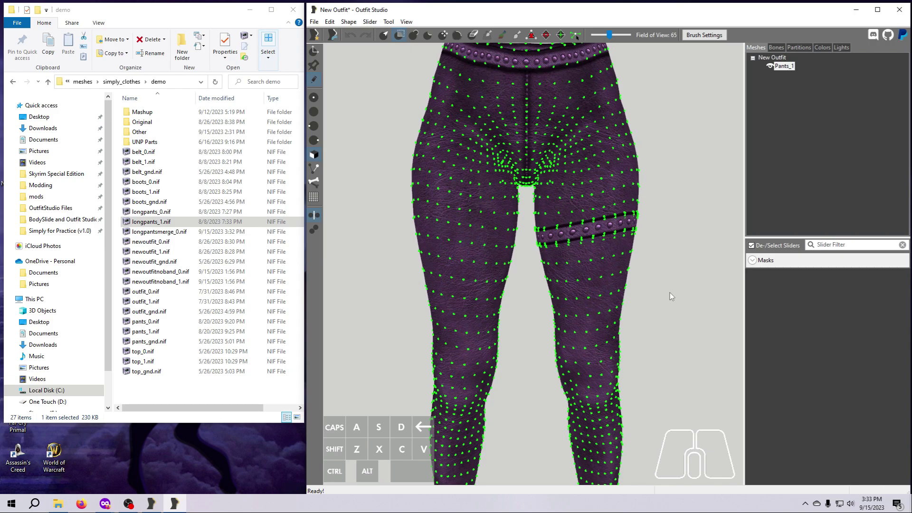
Step: Export the merged Pants_1 shape to NIF in the demo folder as longpantsmerge_1.nif
right_click(793, 73)
mouse_move(793, 74)
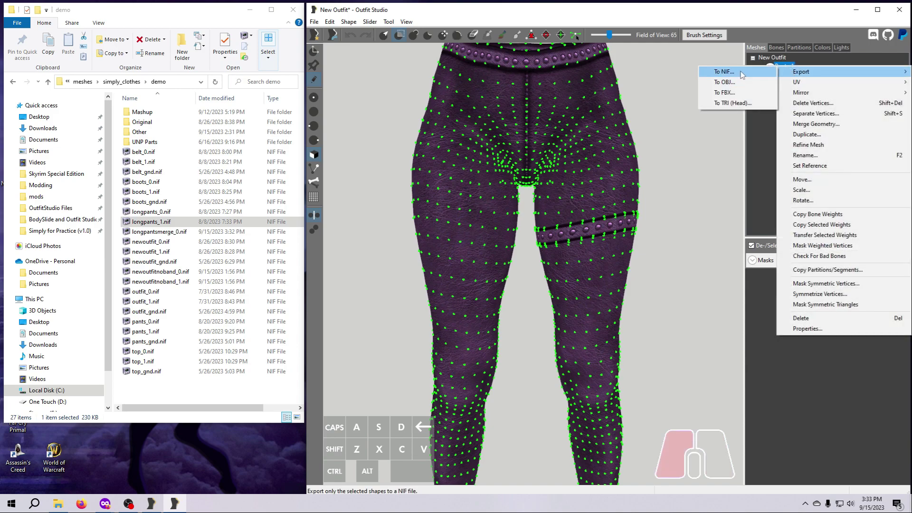
click(740, 72)
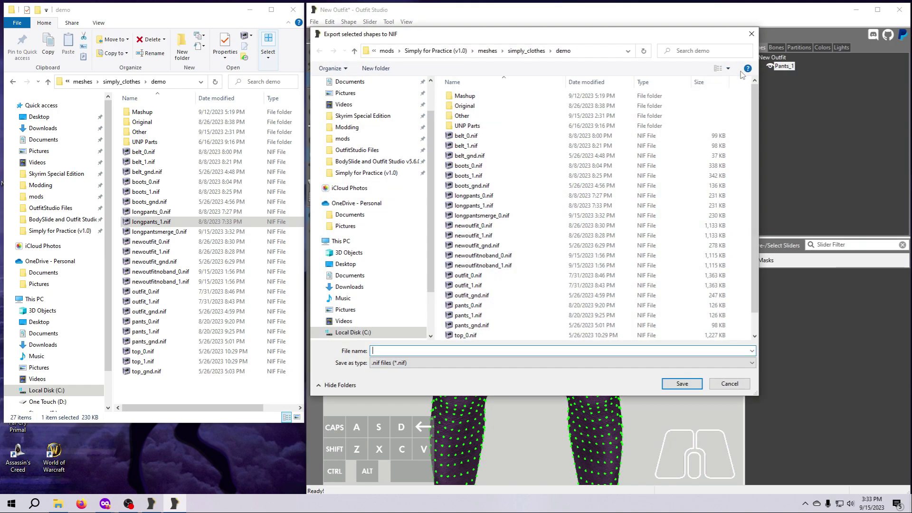
click(471, 215)
click(416, 351)
key(Delete)
text(1)
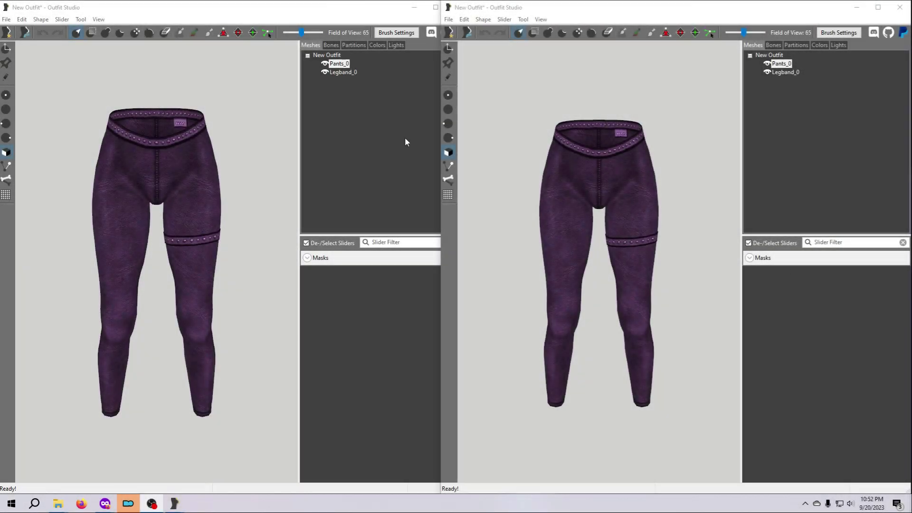
Step: In the first of the two project windows, merge Legband_0 into Pants_0 and turn on the vertex display
click(343, 71)
right_click(338, 72)
click(357, 131)
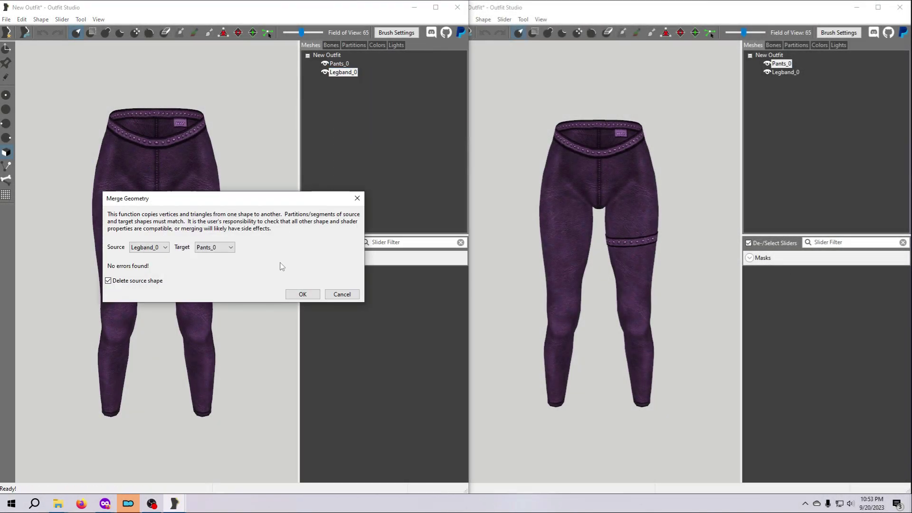
click(300, 292)
click(6, 78)
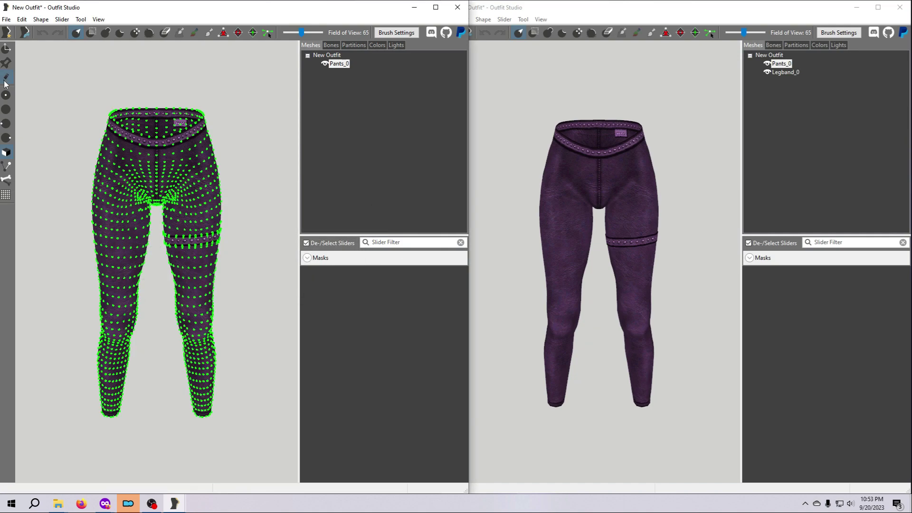
Step: In the second project window, turn on the vertex display and merge Pants_0 into Legband_0, deleting the source shape
click(587, 15)
click(448, 78)
click(789, 72)
click(783, 63)
right_click(784, 66)
click(816, 123)
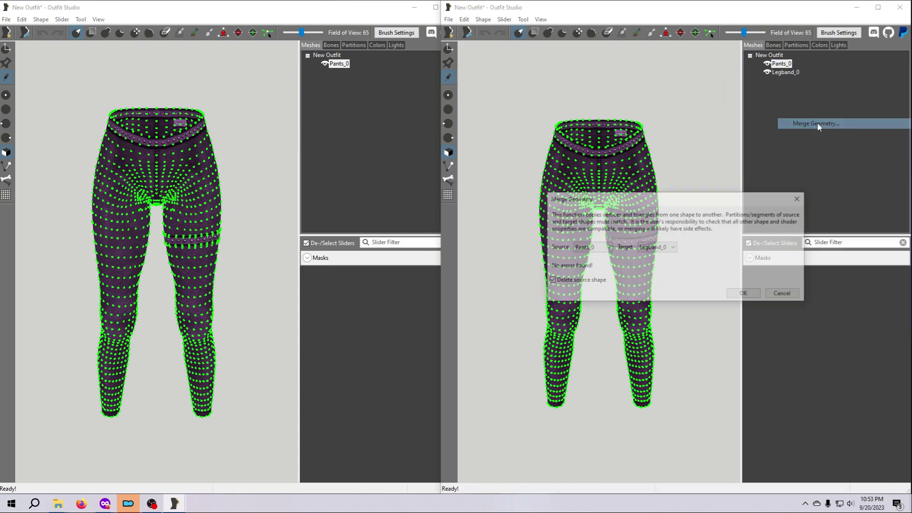
click(746, 293)
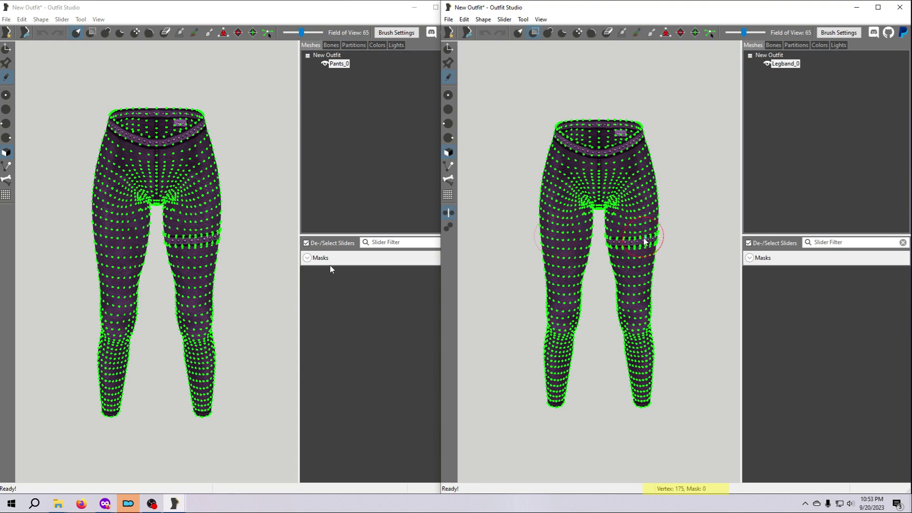
Step: Activate the Mask Brush on the merged Pants_0 shape and check the vertex number on the thigh band
click(339, 65)
click(92, 32)
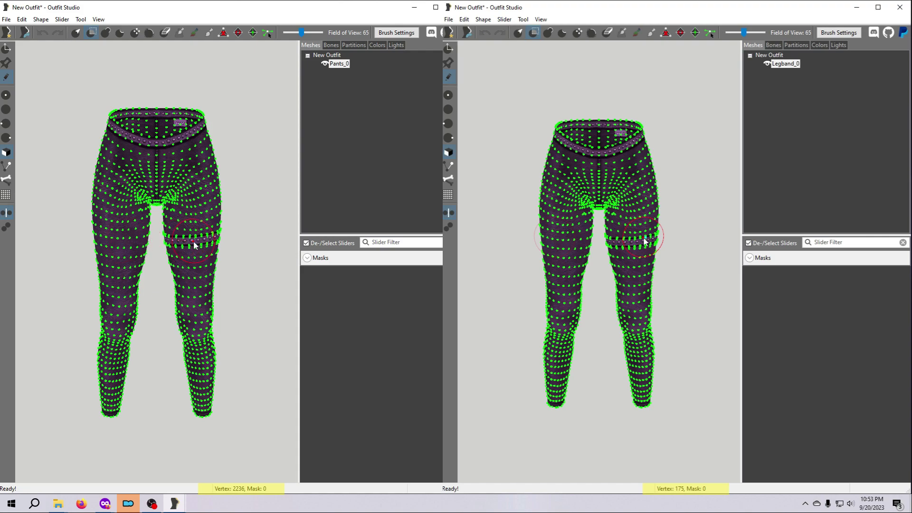
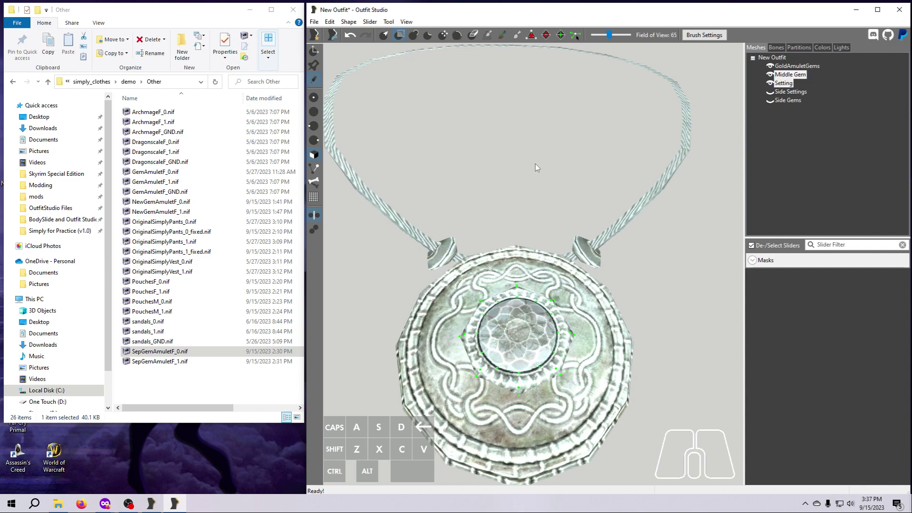
Step: Use the transform tool to scale the Middle Gem and Setting up together until they nearly cover the amulet's medallion
click(316, 51)
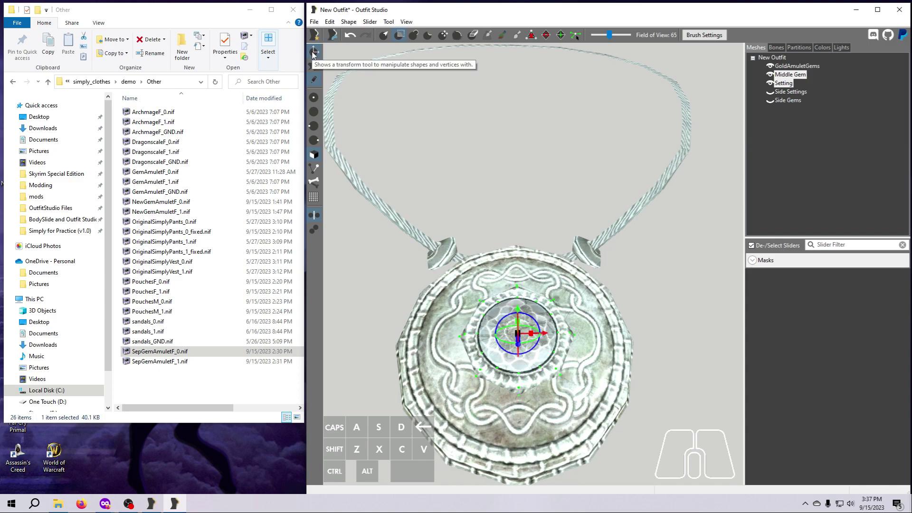
right_drag(615, 394, 651, 387)
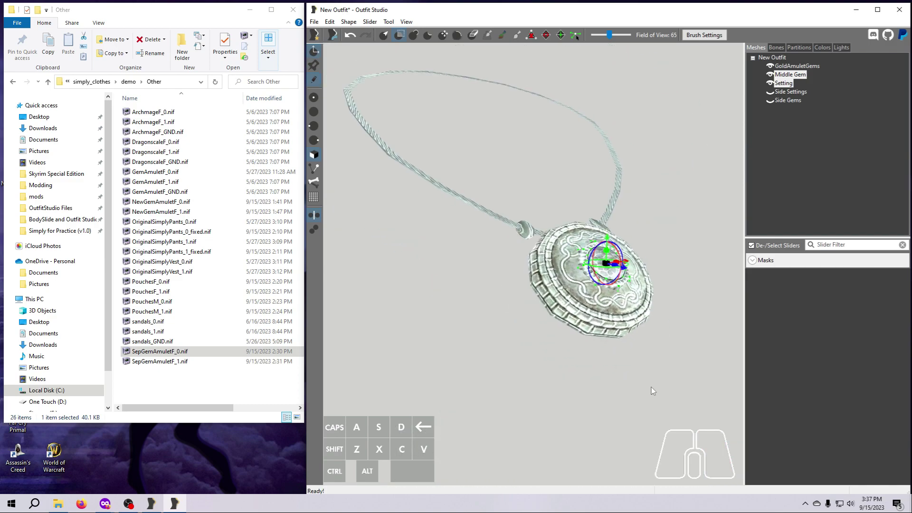
drag(605, 265, 619, 281)
drag(781, 355, 636, 280)
click(683, 355)
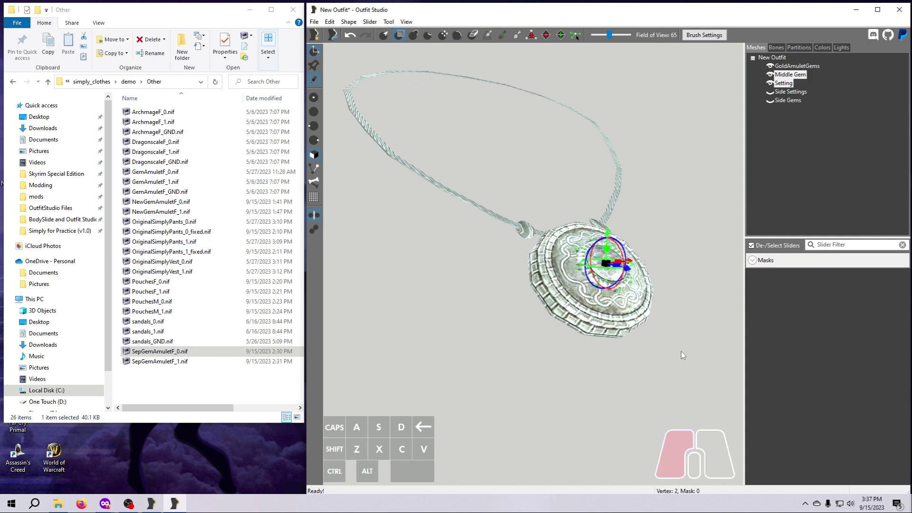
drag(817, 437, 727, 304)
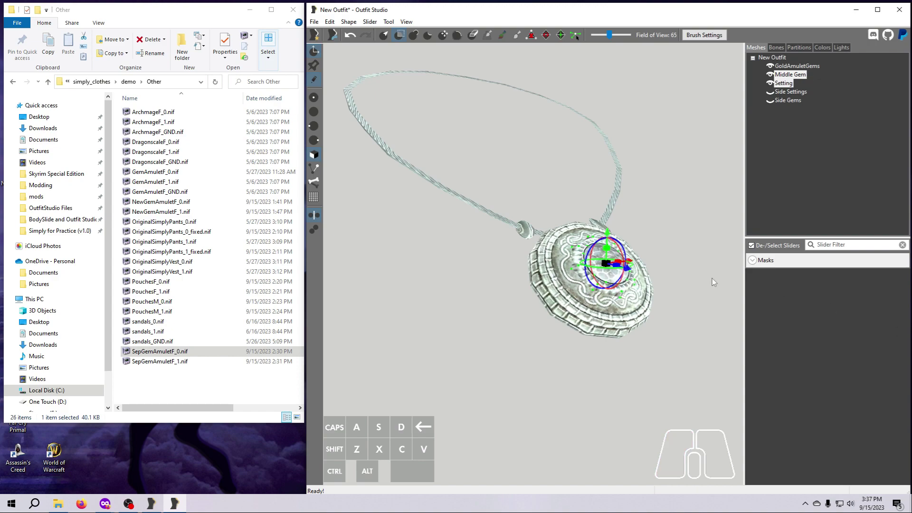
drag(606, 265, 867, 318)
drag(607, 264, 859, 311)
Step: Move the enlarged Middle Gem and Setting slightly down to adjust their placement on the medallion
drag(607, 233, 608, 238)
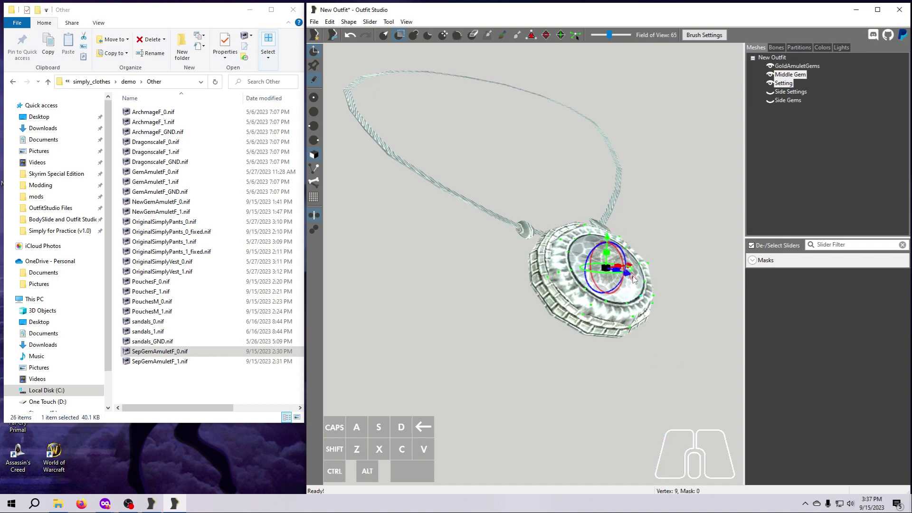
scroll(659, 315, up, 3)
right_drag(652, 311, 627, 323)
click(314, 50)
scroll(486, 317, up, 5)
right_drag(487, 324, 472, 359)
click(314, 51)
drag(553, 343, 612, 387)
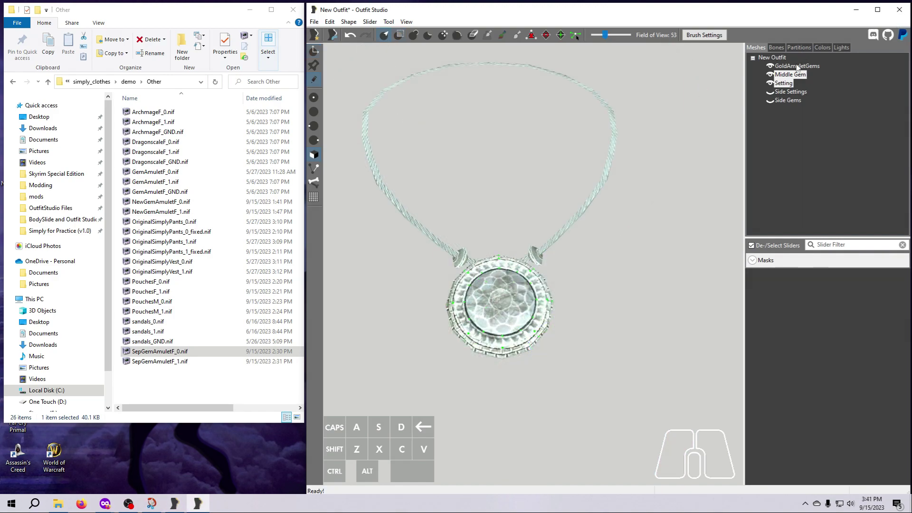
Step: Merge the Setting shape into GoldAmuletGems, deleting the source shape, and inspect the merged mesh without the Middle Gem
click(784, 84)
right_click(785, 86)
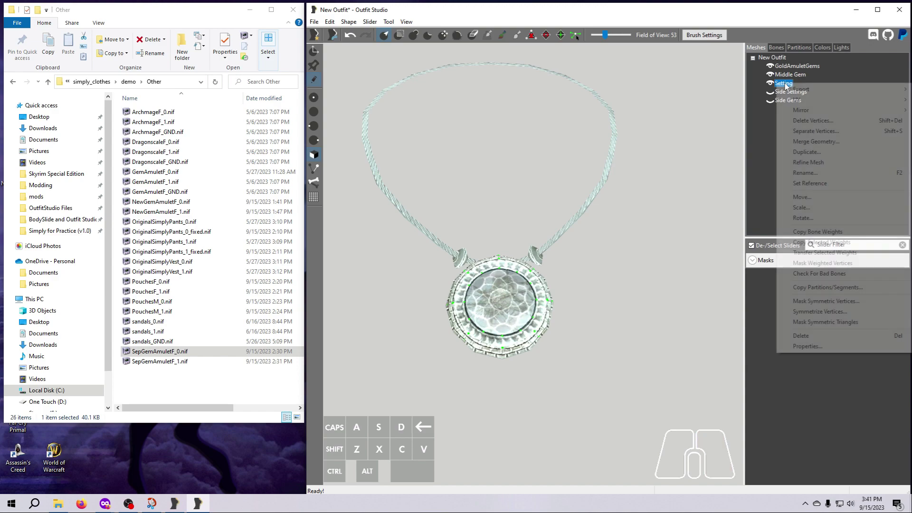
click(824, 142)
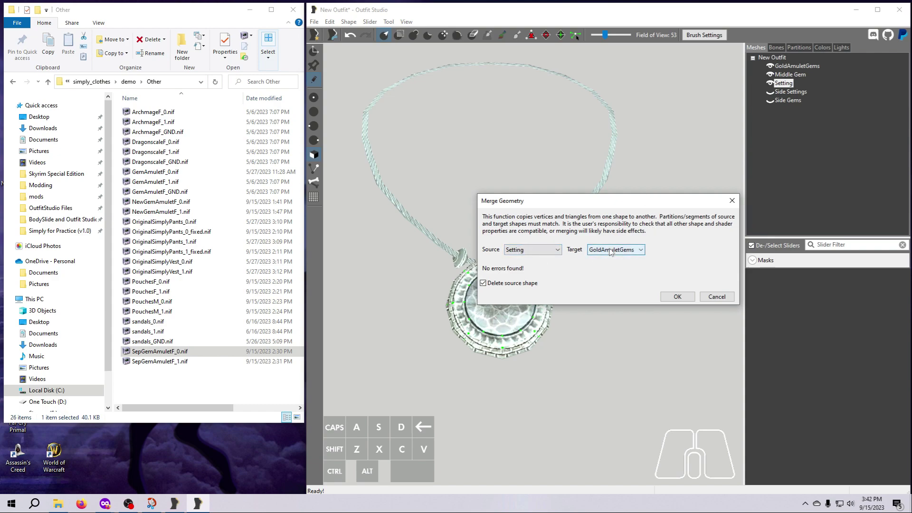
click(677, 297)
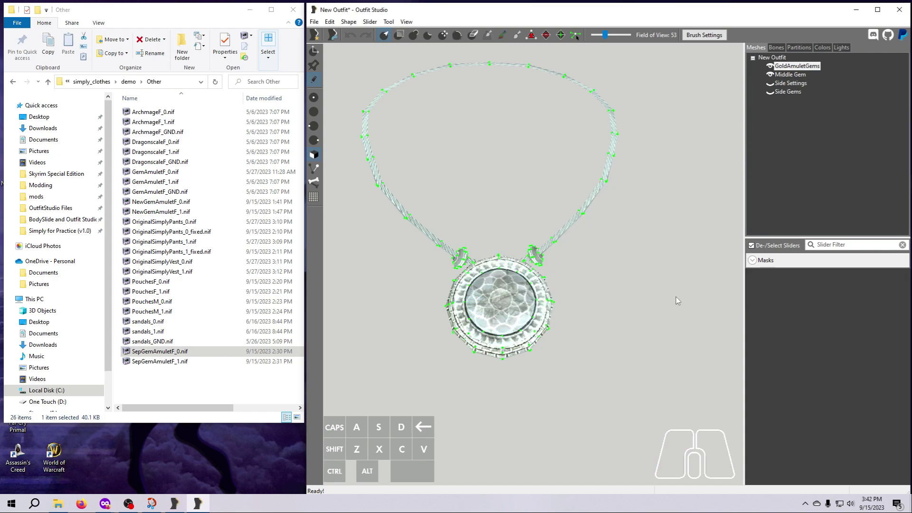
click(771, 75)
click(770, 66)
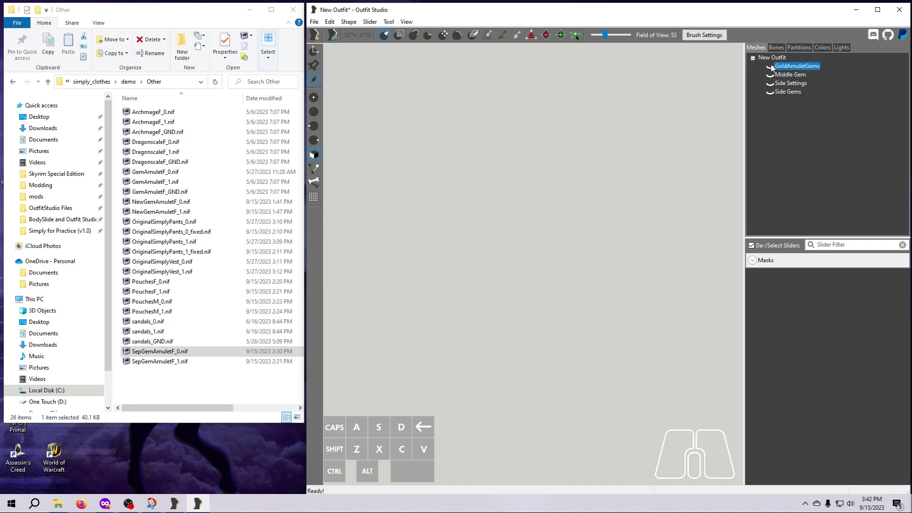
click(771, 67)
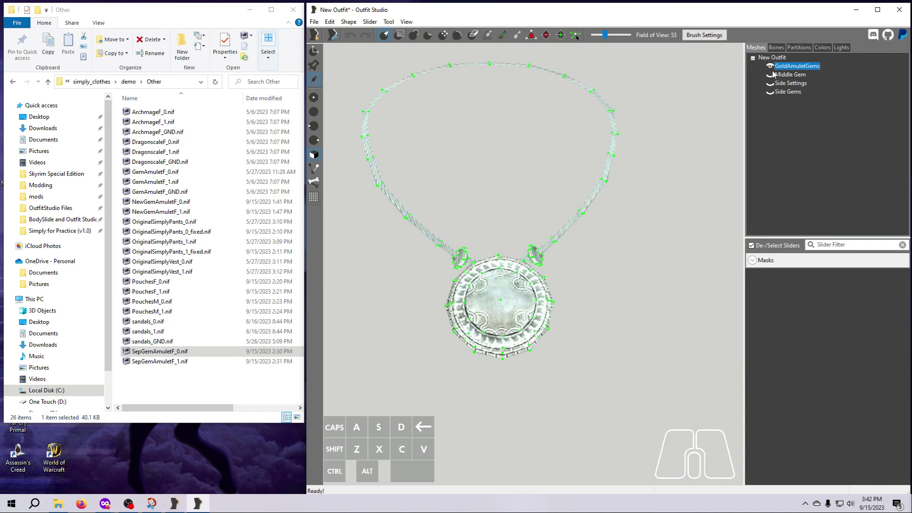
click(772, 74)
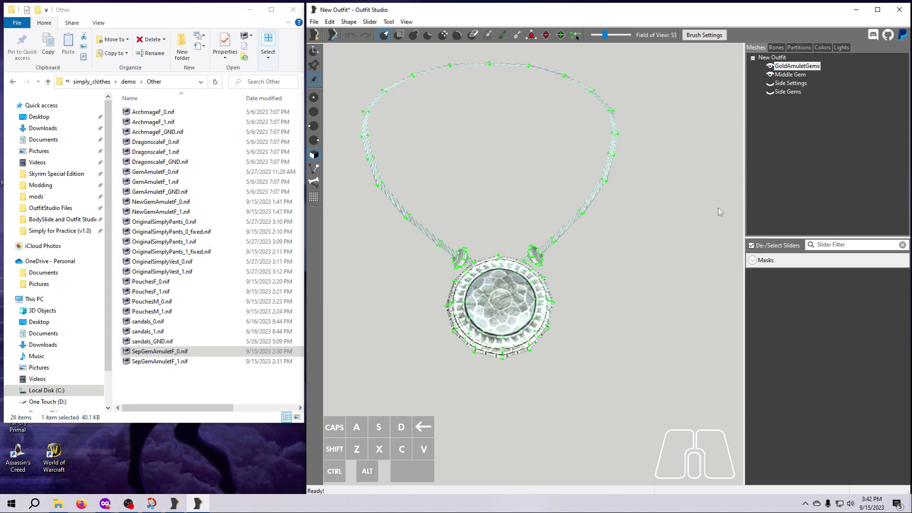
Step: Hide Middle Gem and GoldAmuletGems and show only the Side Settings and Side Gems shapes
click(785, 84)
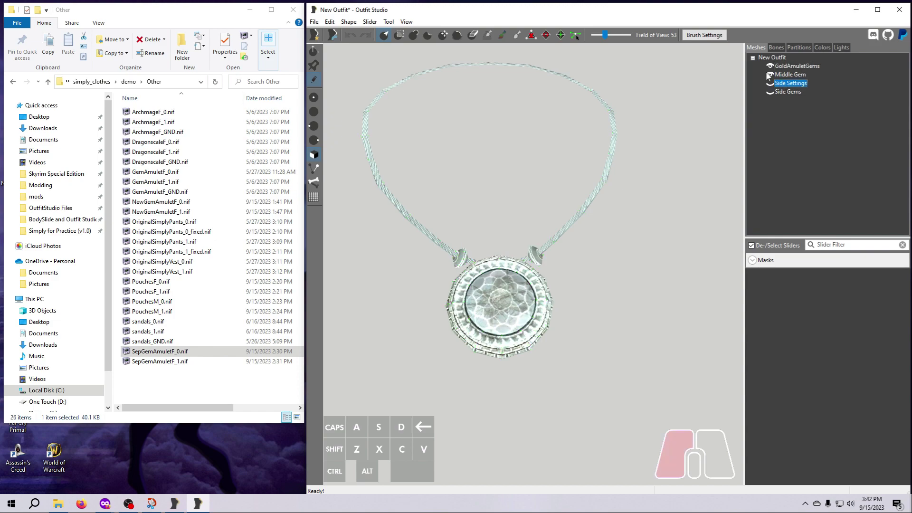
click(770, 74)
click(771, 66)
click(771, 83)
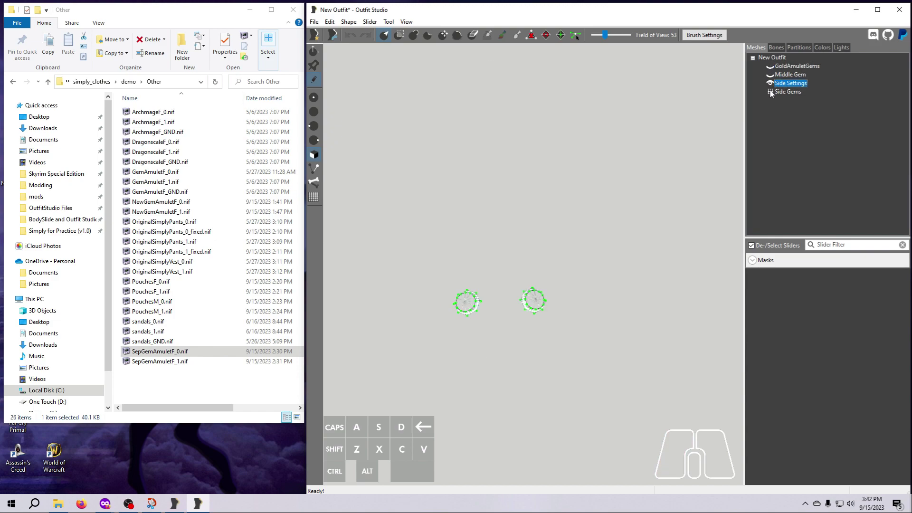
click(770, 92)
Step: Export Side Settings and Side Gems together to NIF in the Other folder as AmuletSideGemsF_0
shift+click(791, 95)
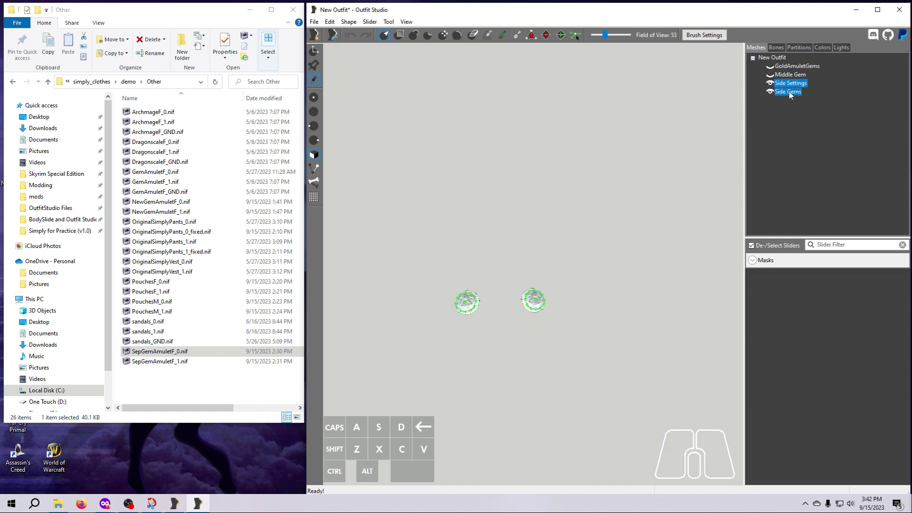
right_click(792, 95)
mouse_move(791, 97)
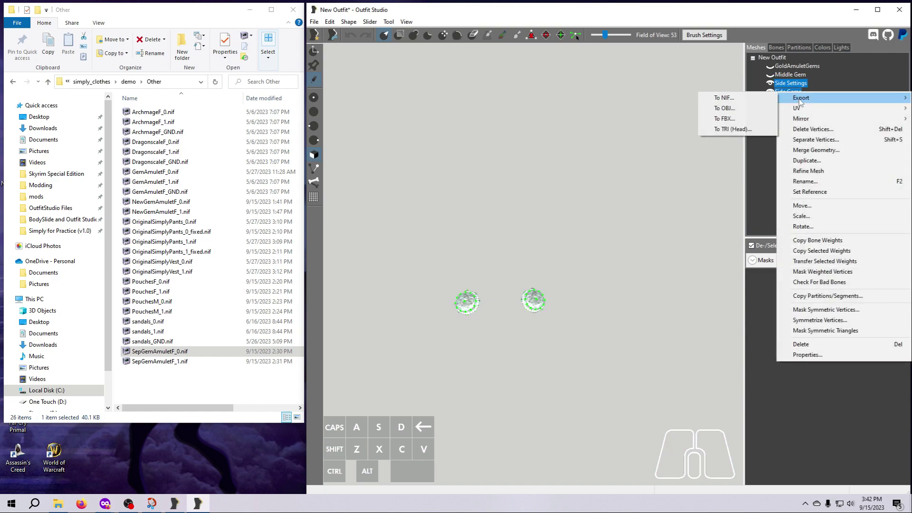
click(738, 97)
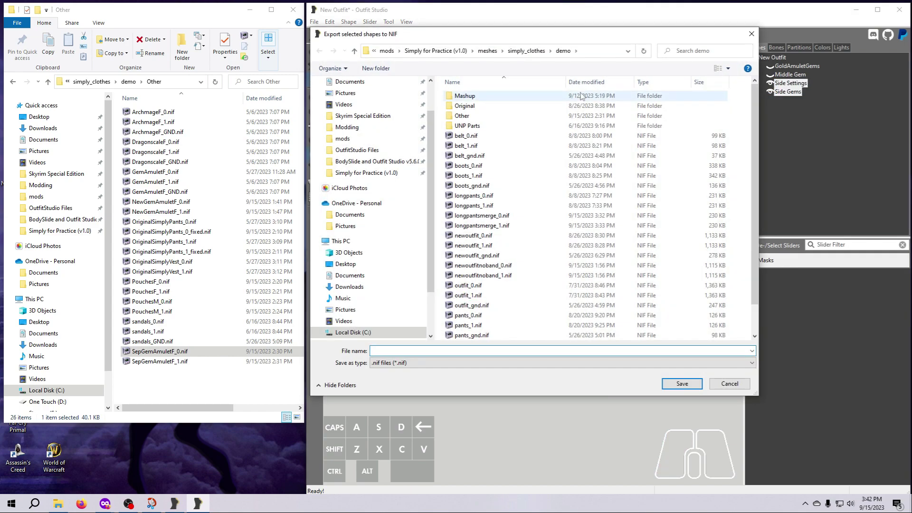
click(445, 351)
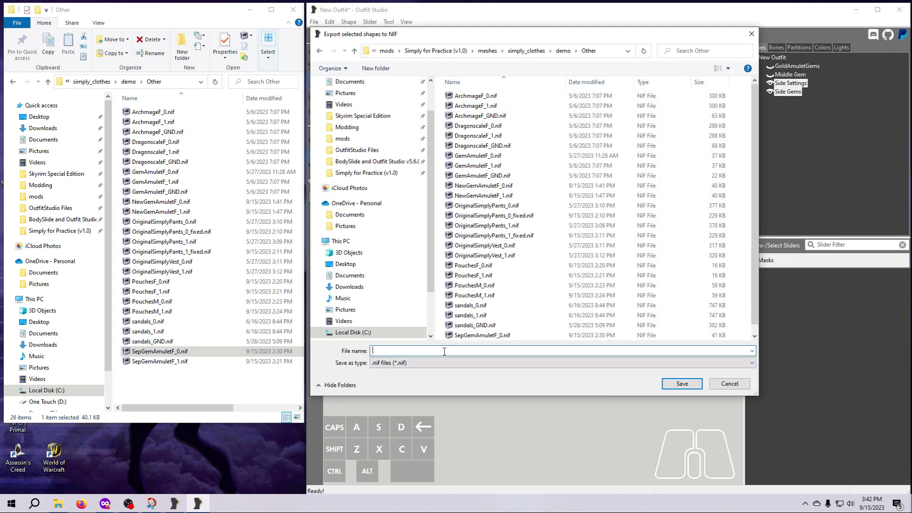
text(AmuletSideGemsF_)
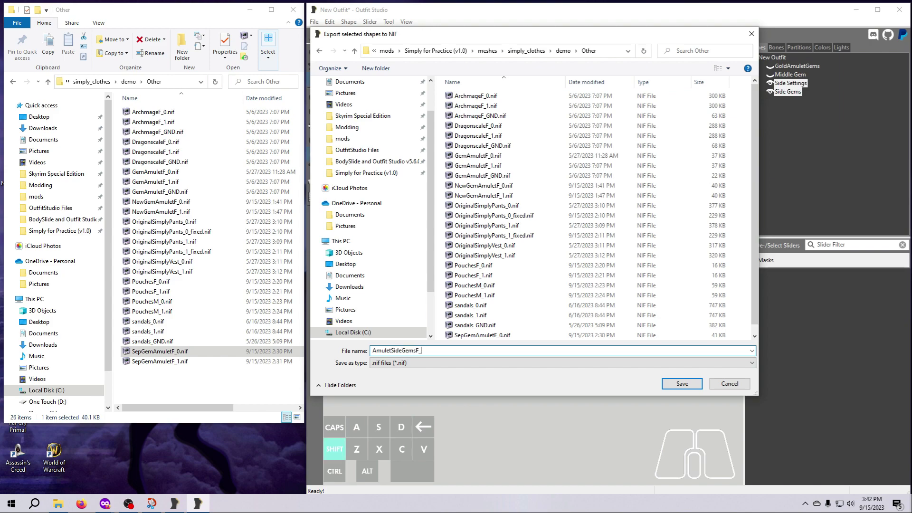
text(0)
key(Return)
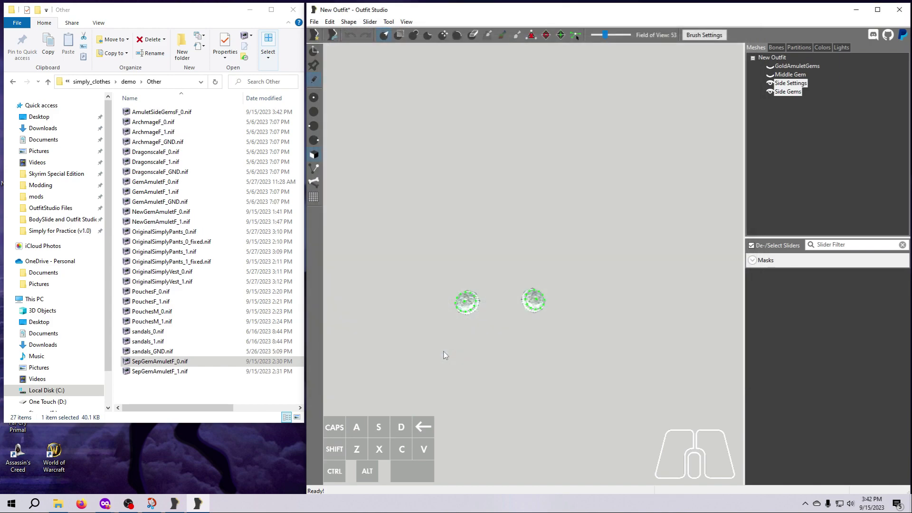
Step: Export GoldAmuletGems and Middle Gem together to NIF in the Other folder as BigGemAmuletF_0
click(788, 66)
right_click(787, 74)
mouse_move(785, 80)
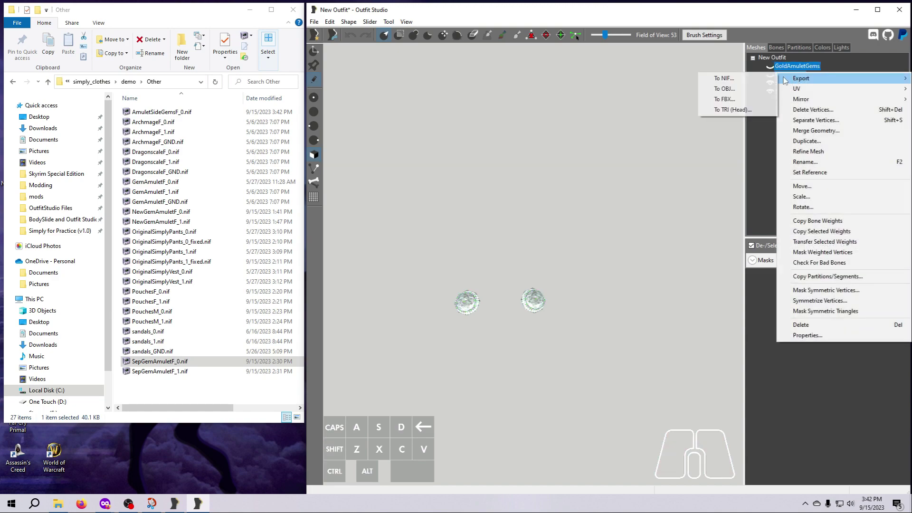
click(724, 78)
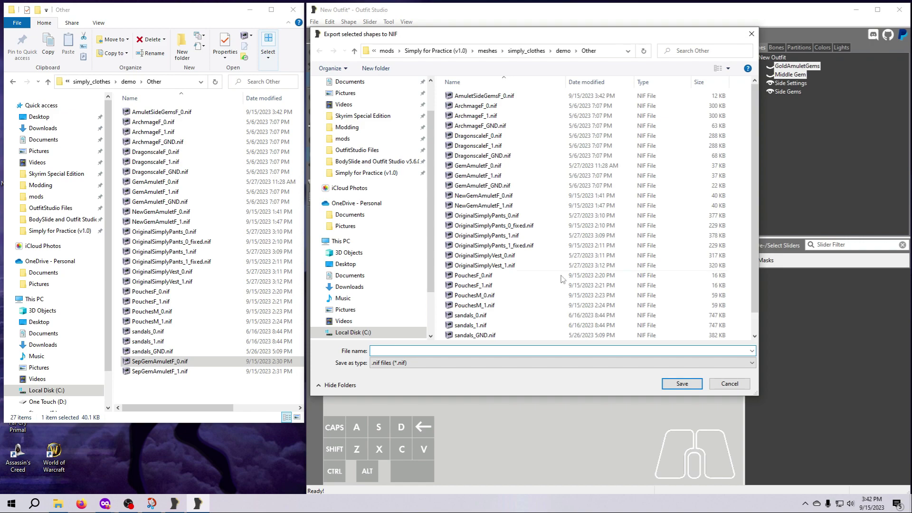
text(BigGemAmuletF_0)
key(Return)
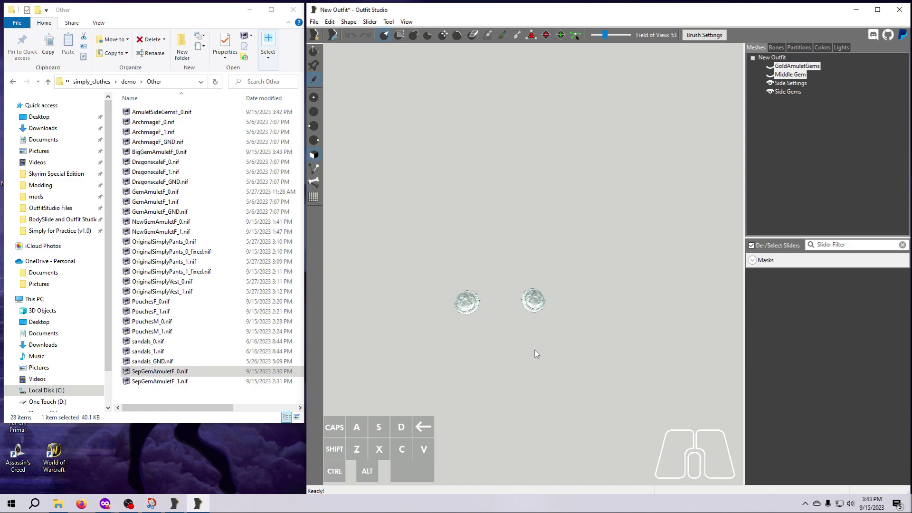
Step: Unload the current project and load SepGemAmuletF_1.nif from the Other folder
click(315, 21)
click(333, 65)
click(627, 255)
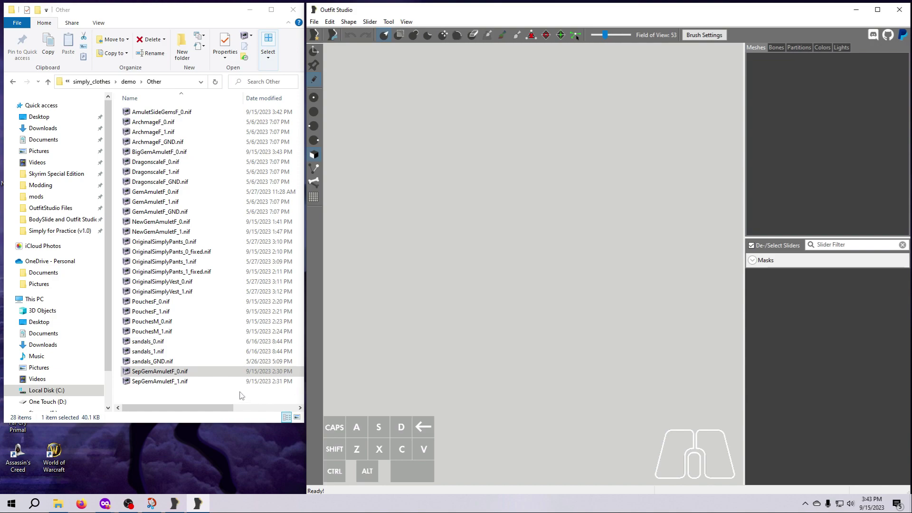
drag(199, 381, 482, 304)
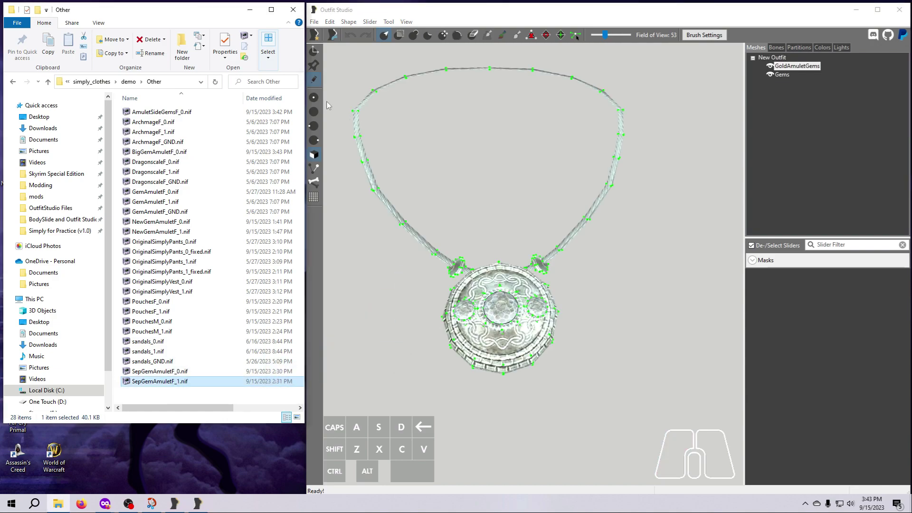
Step: Mask the vertices of the three gem settings on GoldAmuletGems with the Mask Brush
click(399, 36)
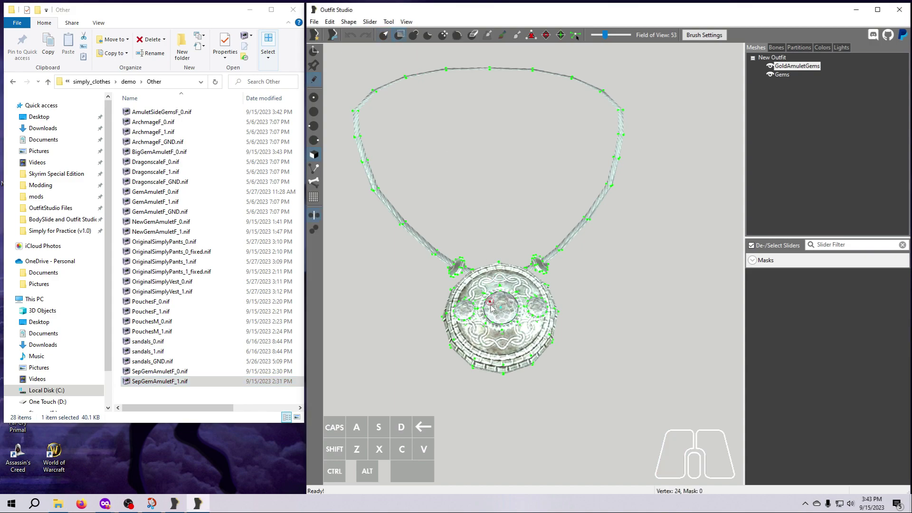
scroll(550, 365, up, 5)
middle_drag(548, 362, 570, 355)
drag(554, 349, 564, 357)
key(d)
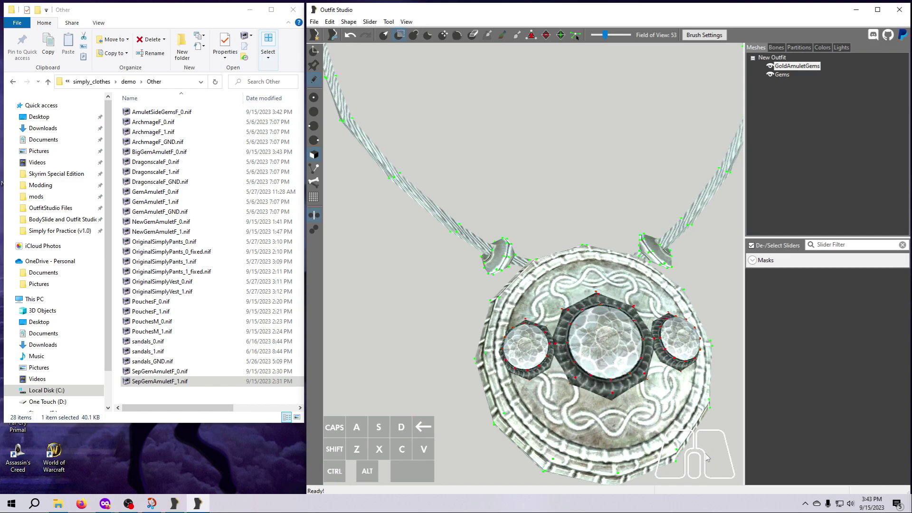
Step: Separate the masked vertices of GoldAmuletGems into a new shape named Setting
right_click(787, 72)
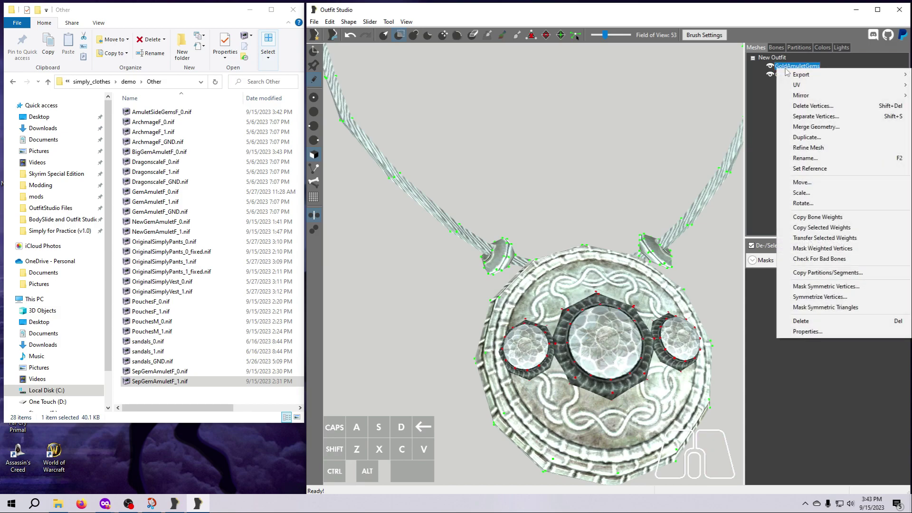
click(811, 117)
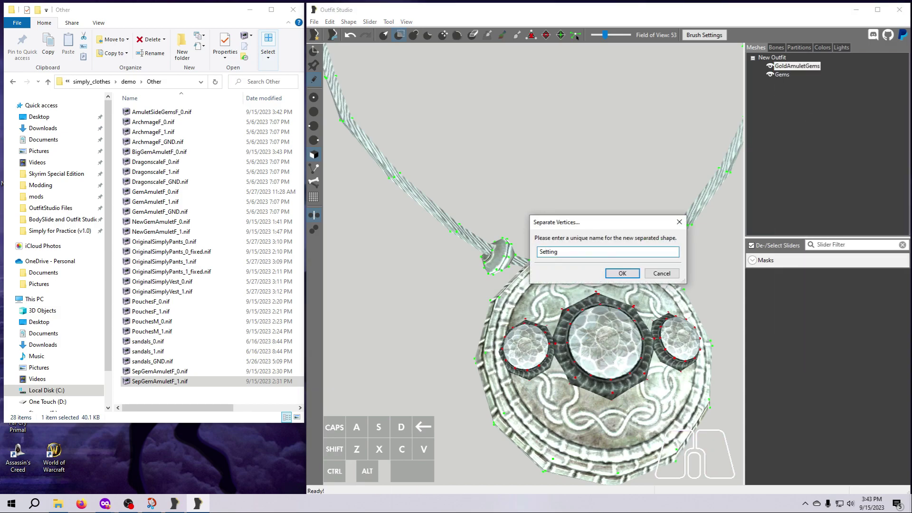
text(Setting)
key(Return)
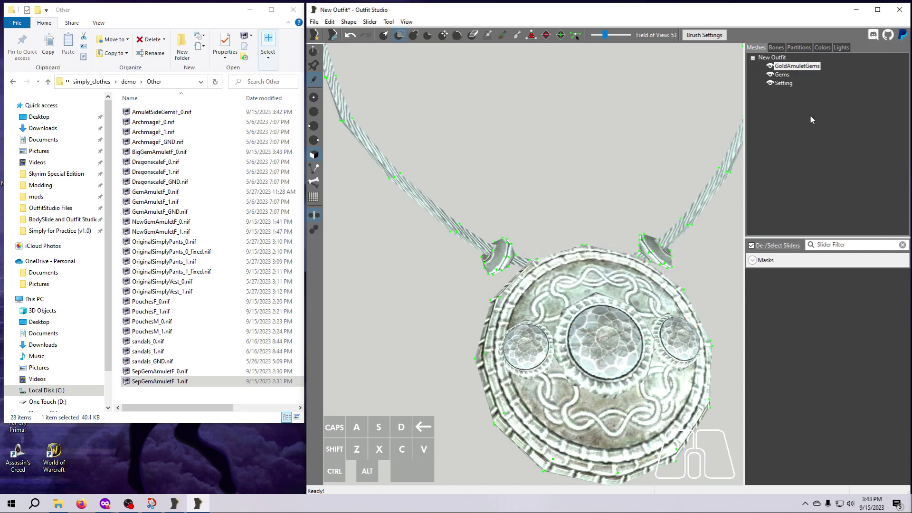
Step: Isolate the Setting shape by hiding GoldAmuletGems and Gems, and mask the two small side rings
click(784, 83)
click(771, 74)
click(771, 66)
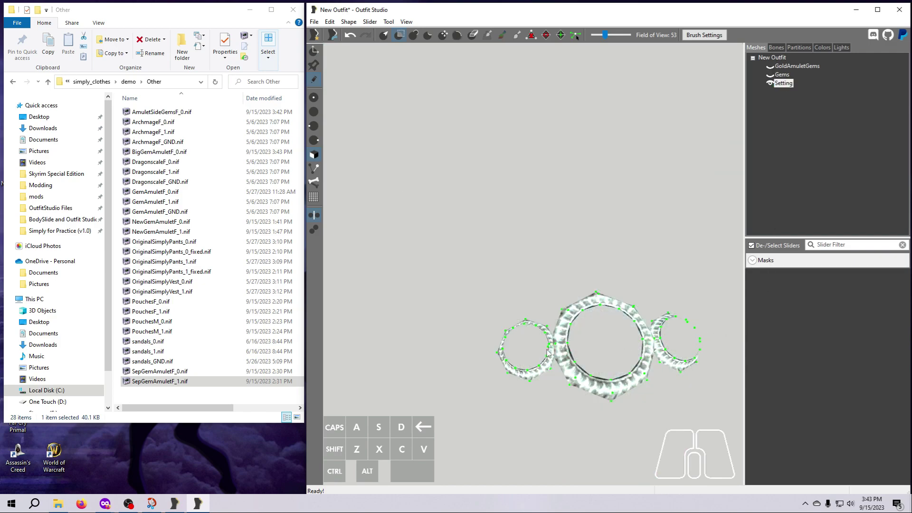
key(d)
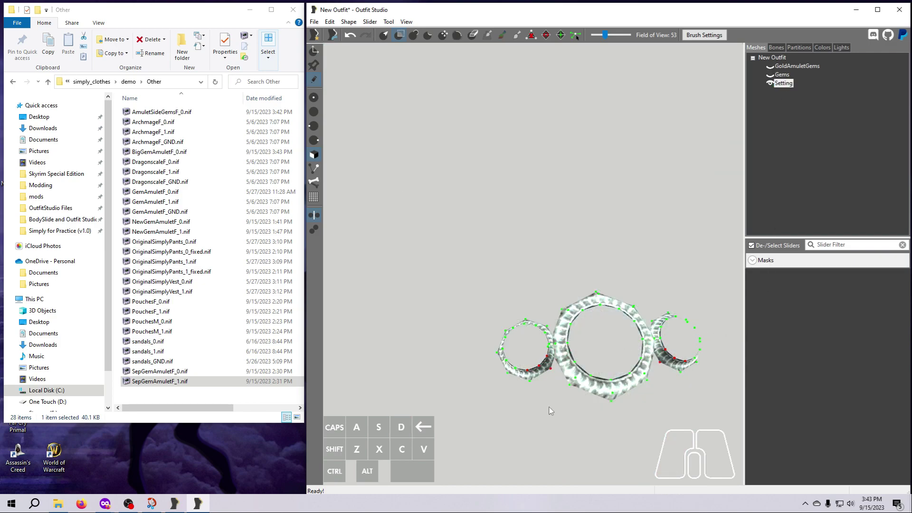
Step: Separate the masked side rings into a new shape named Side Settings and hide that shape
right_click(785, 84)
click(813, 134)
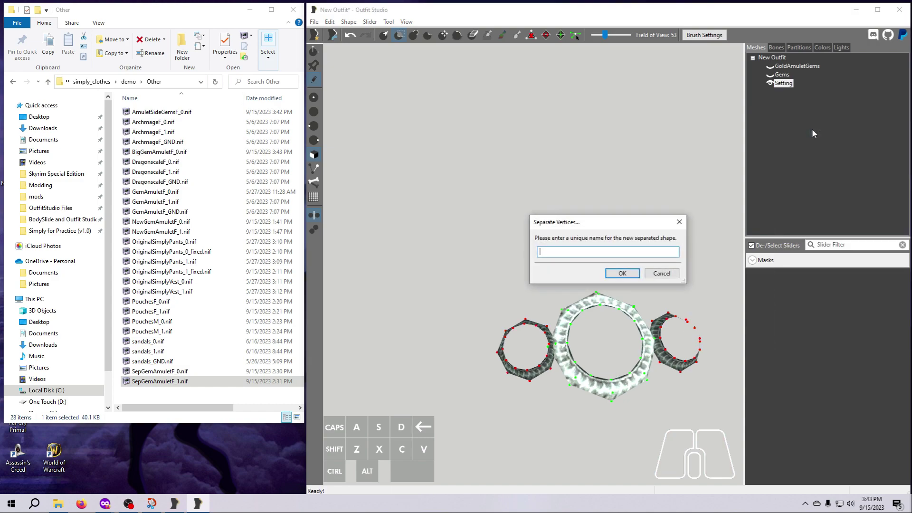
text(Side Settings)
key(Return)
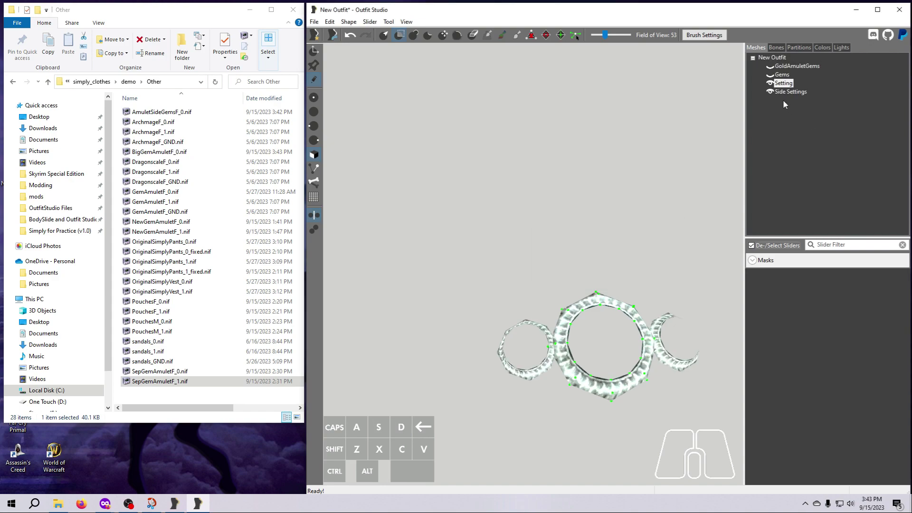
click(771, 92)
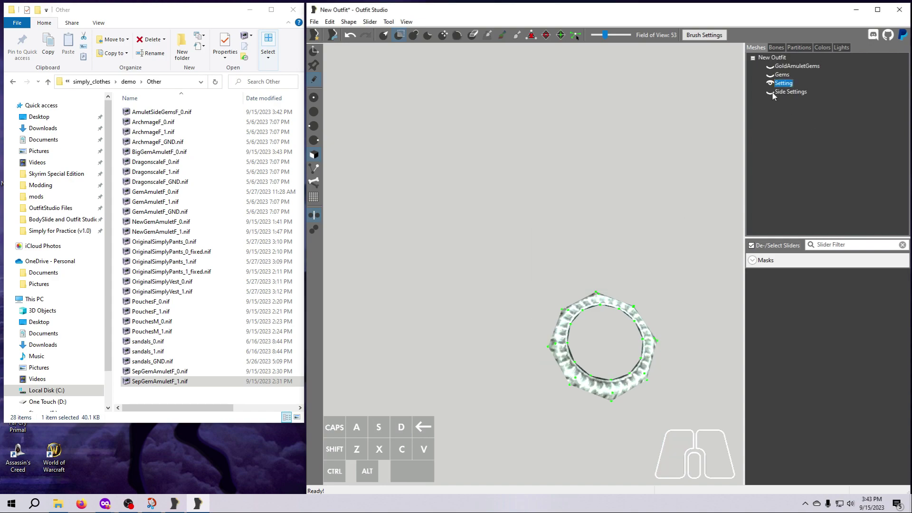
Step: Show only the Gems shape and mask the vertices of the two small side gems
click(783, 75)
click(771, 83)
click(771, 75)
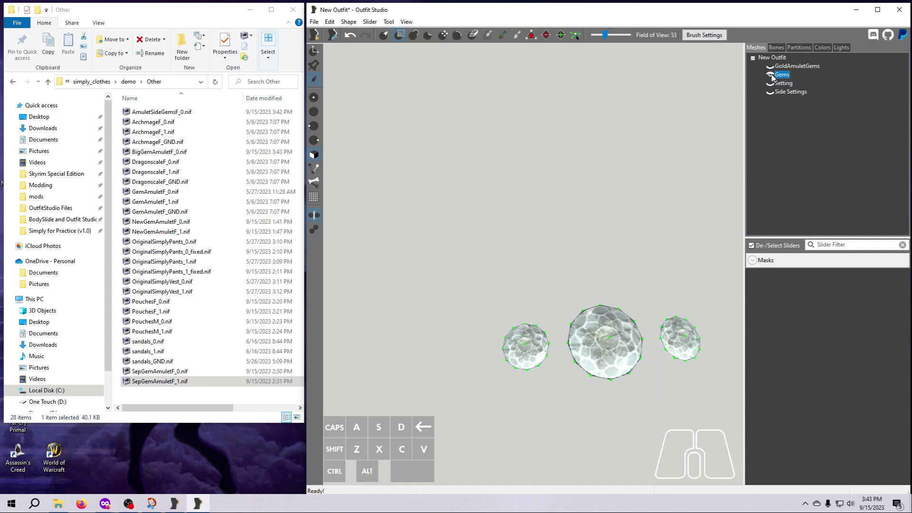
click(524, 346)
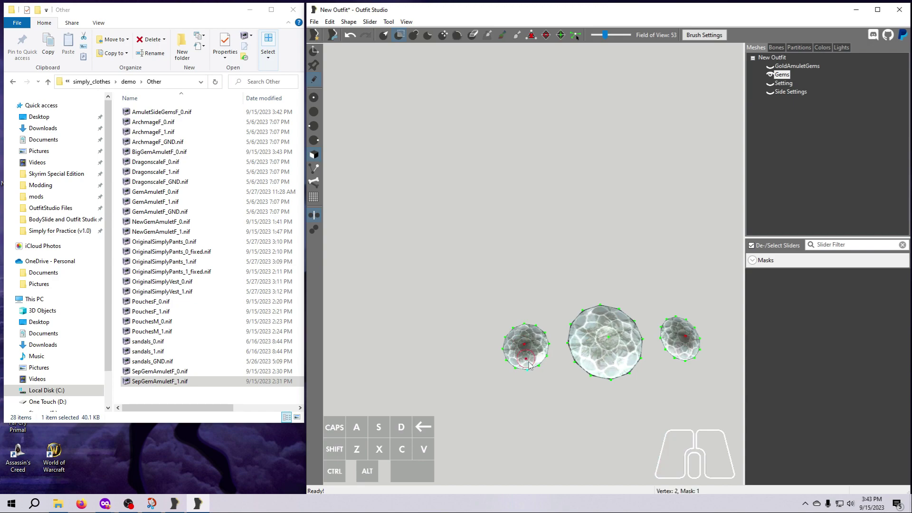
key(Page_Up)
key(d)
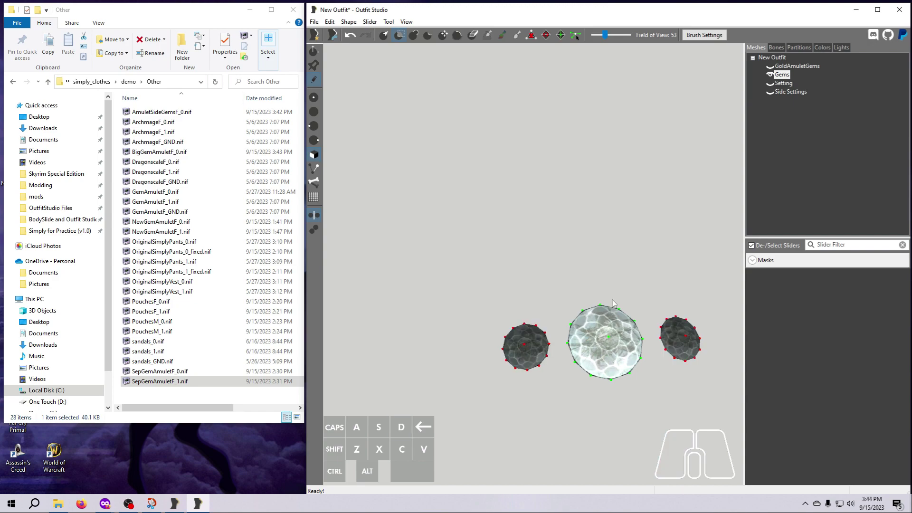
Step: Separate the masked side gem vertices of Gems into a new shape named Side Gems and hide that shape
right_click(785, 77)
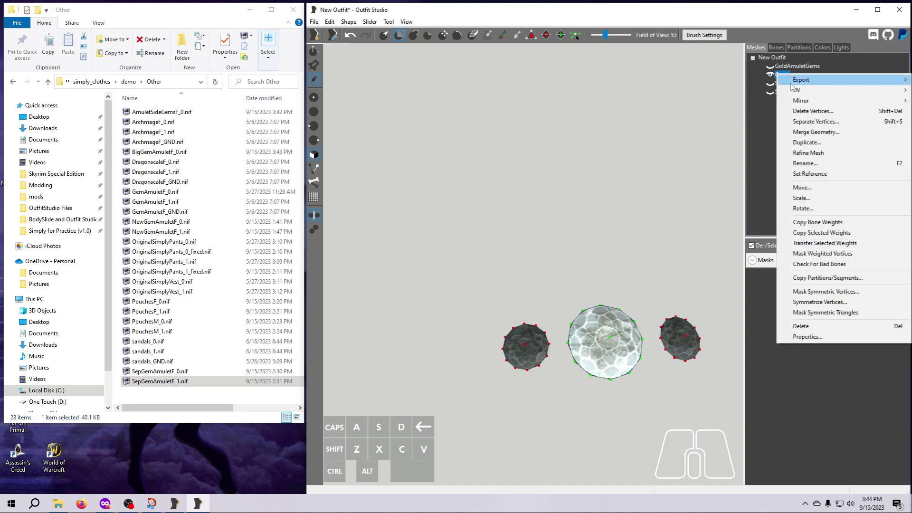
click(814, 120)
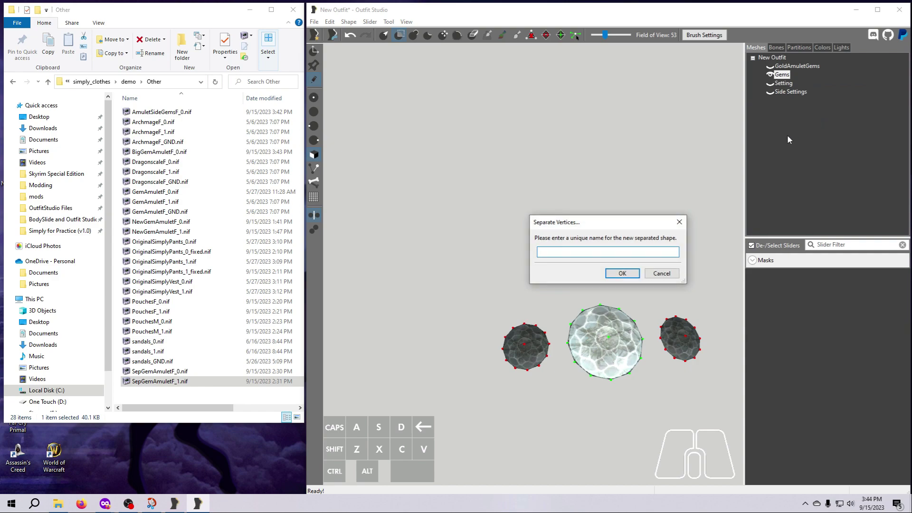
text(Side Gems)
key(Return)
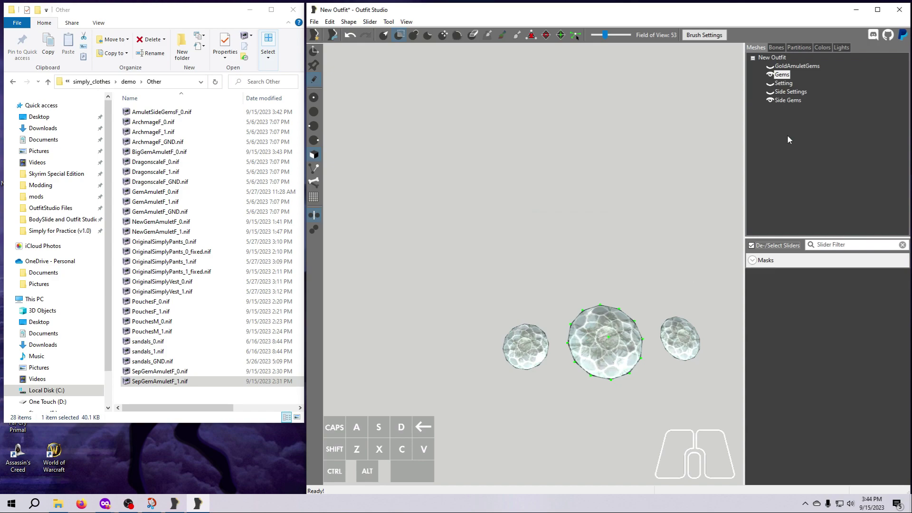
click(771, 100)
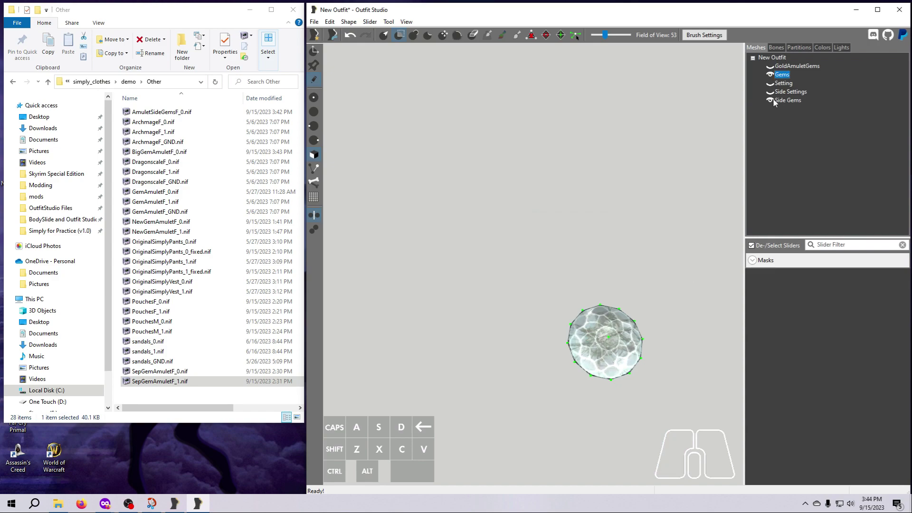
Step: Show the Setting and GoldAmuletGems shapes and select Gems and Setting together
click(771, 83)
click(783, 84)
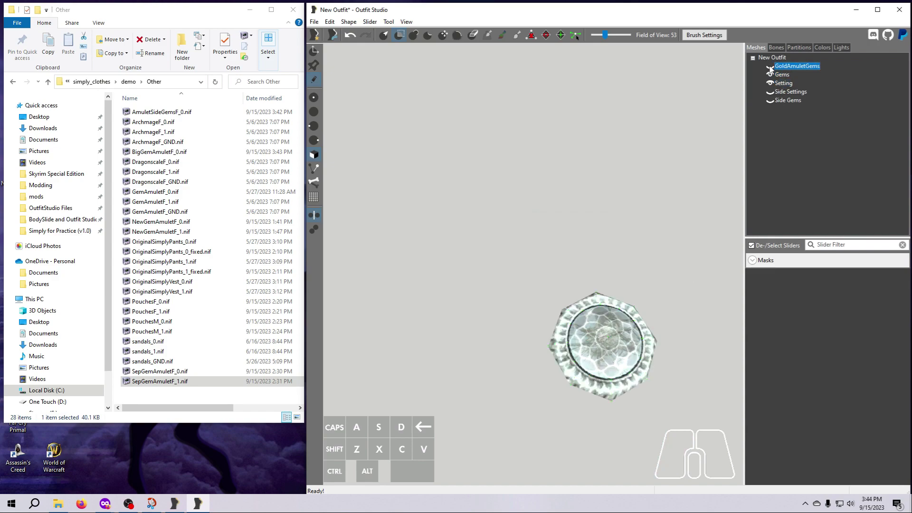
click(770, 66)
shift+click(782, 75)
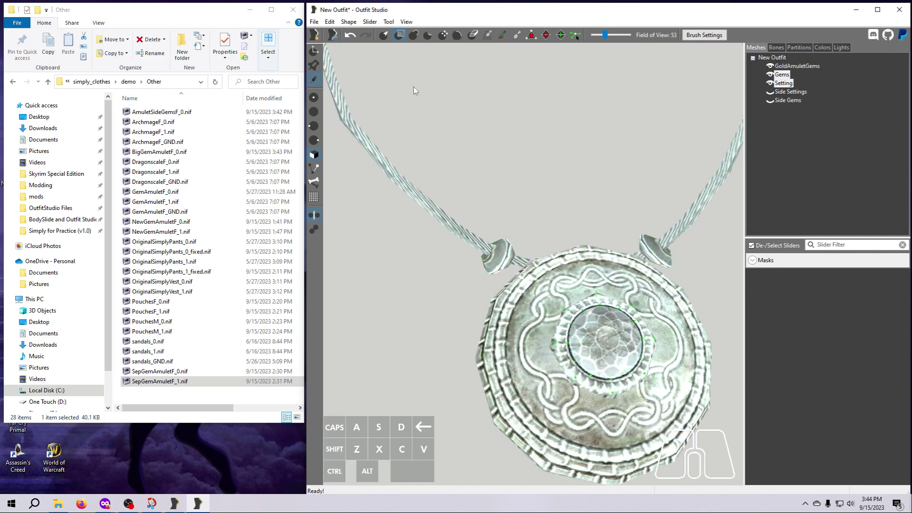
Step: Uniformly scale up the selected middle gem and its setting with the Transform tool to nearly fill the amulet disc
click(320, 50)
scroll(475, 285, down, 8)
right_drag(499, 333, 525, 299)
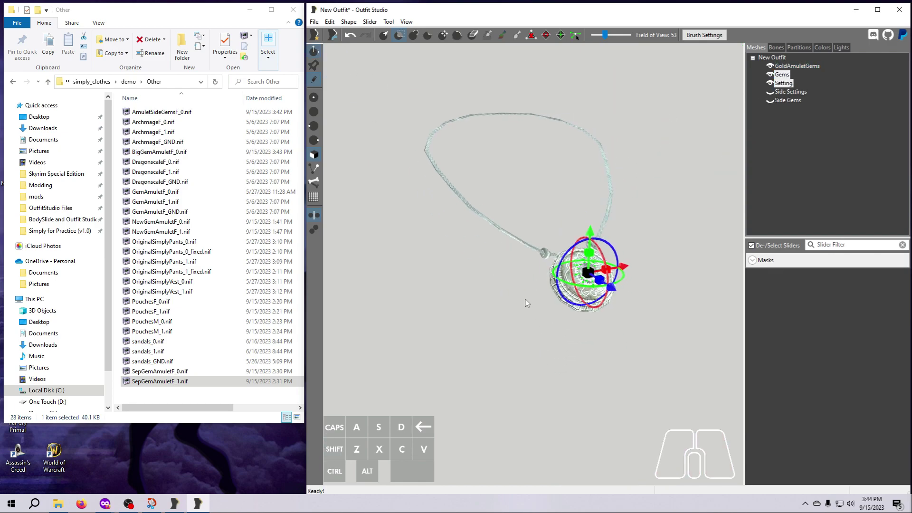
drag(588, 273, 827, 409)
drag(589, 273, 775, 283)
drag(589, 273, 722, 292)
drag(589, 273, 783, 332)
drag(588, 273, 755, 272)
scroll(616, 350, up, 6)
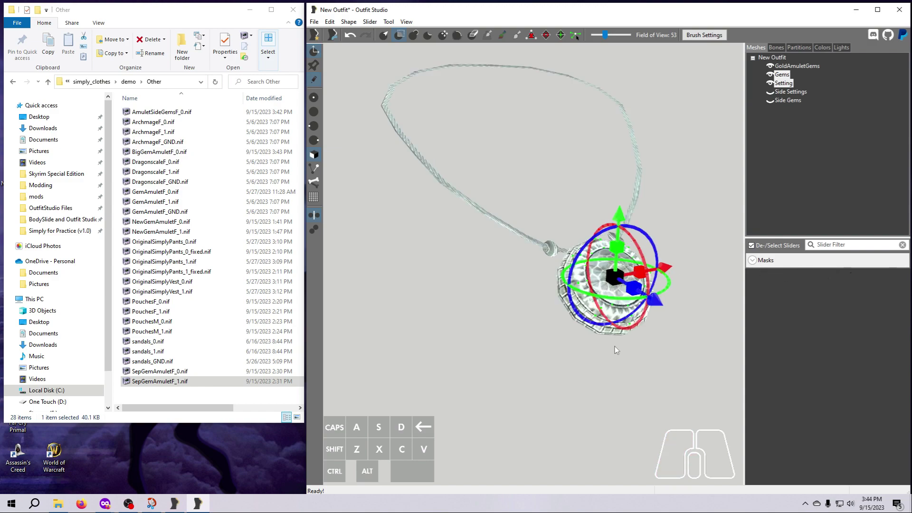
middle_drag(616, 349, 504, 342)
drag(571, 281, 798, 333)
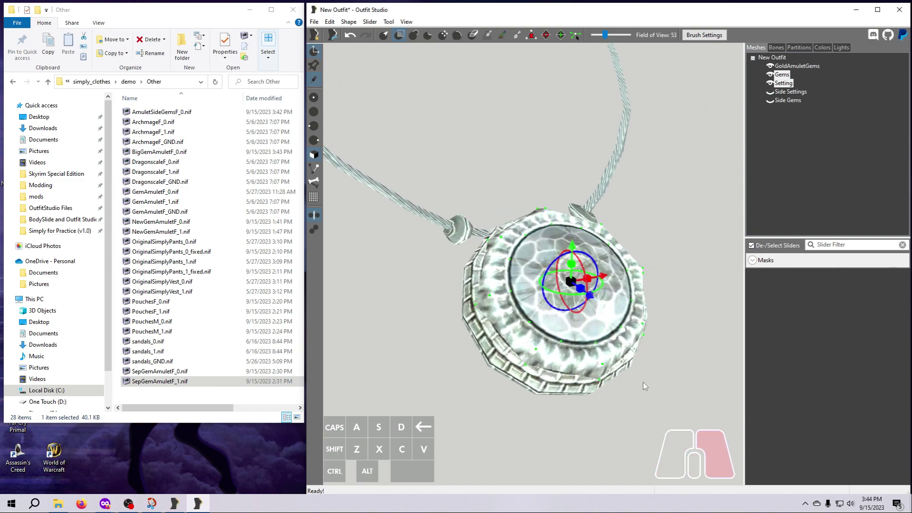
Step: Nudge the enlarged gem and setting slightly down and along the depth axis to fit the amulet, checking from the front
right_drag(644, 383, 649, 373)
scroll(646, 380, down, 6)
drag(574, 155, 575, 159)
drag(599, 209, 600, 210)
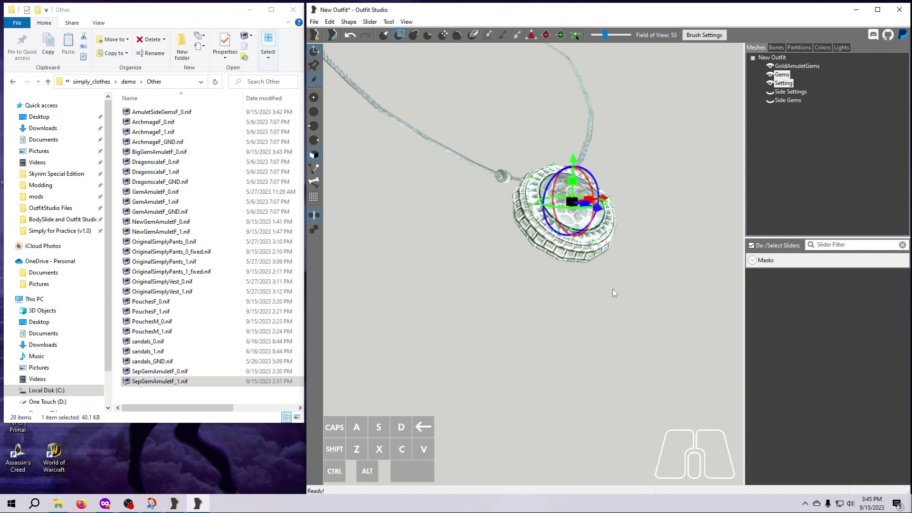
scroll(613, 290, up, 6)
right_drag(613, 289, 594, 293)
click(314, 51)
click(314, 51)
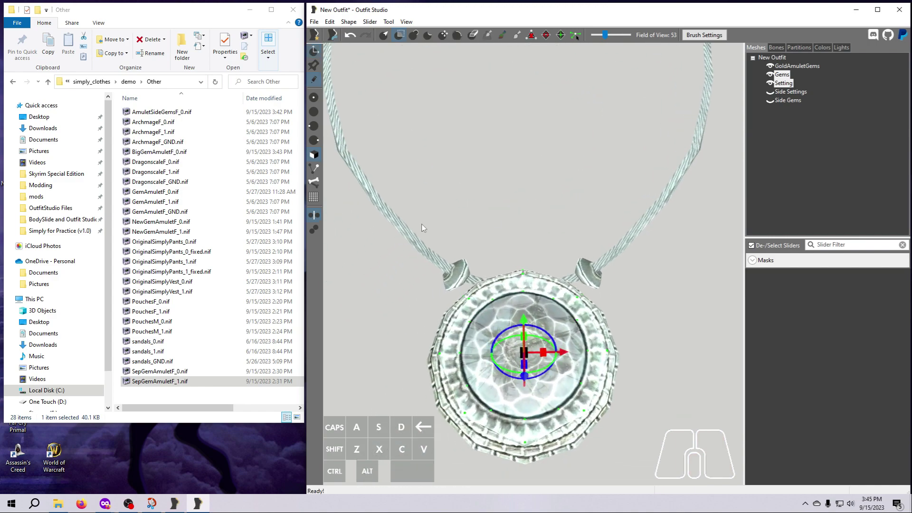
right_drag(422, 225, 469, 259)
middle_drag(468, 259, 450, 126)
drag(549, 262, 811, 374)
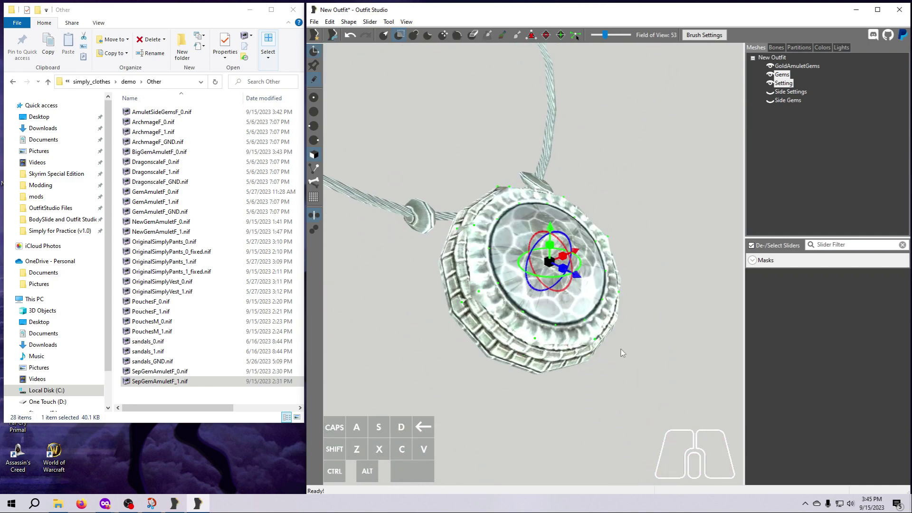
click(350, 36)
Step: Enlarge the middle gem and setting a little more, nudge them down and back onto the disc, and turn off the Transform tool
drag(550, 262, 777, 342)
drag(550, 229, 552, 236)
right_drag(554, 238, 601, 262)
drag(591, 239, 585, 237)
right_drag(584, 236, 534, 211)
scroll(534, 212, down, 5)
click(314, 51)
right_drag(506, 353, 604, 459)
middle_drag(604, 459, 613, 399)
right_drag(613, 399, 615, 400)
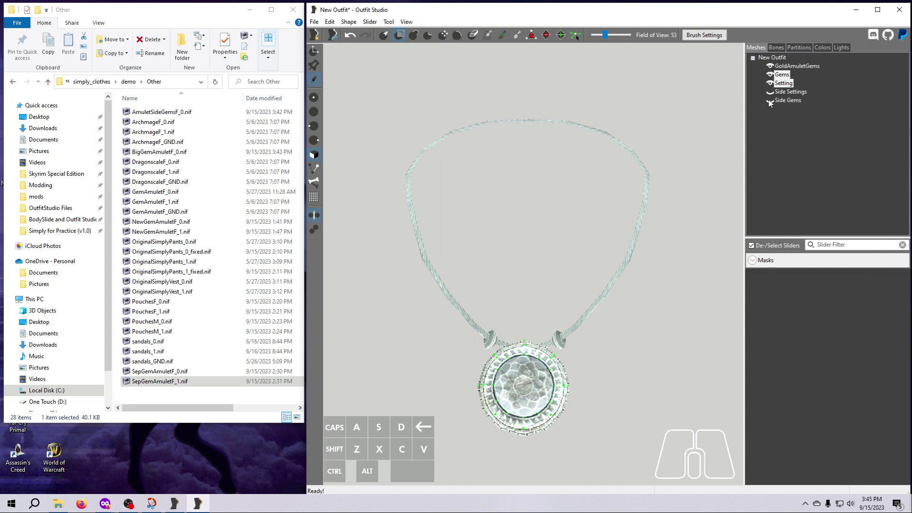
Step: Merge the geometry of Setting into GoldAmuletGems, deleting the source shape
click(784, 85)
right_click(784, 84)
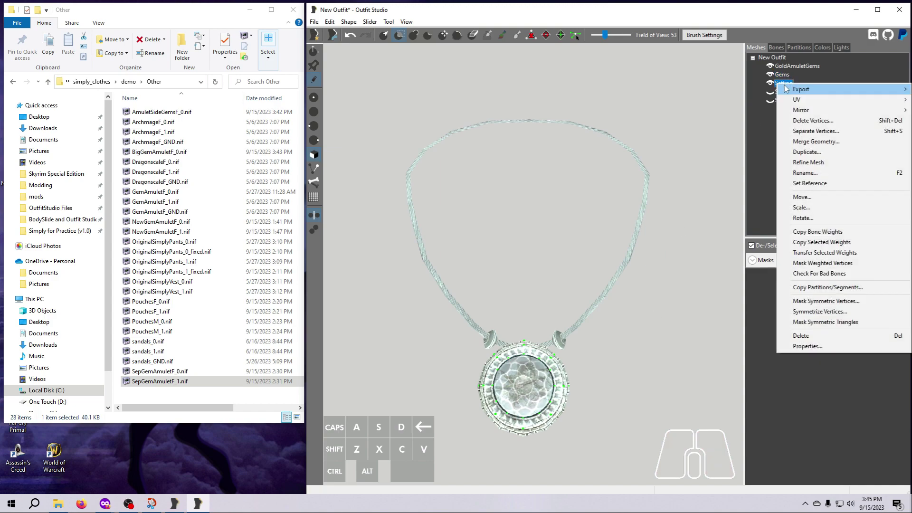
click(815, 141)
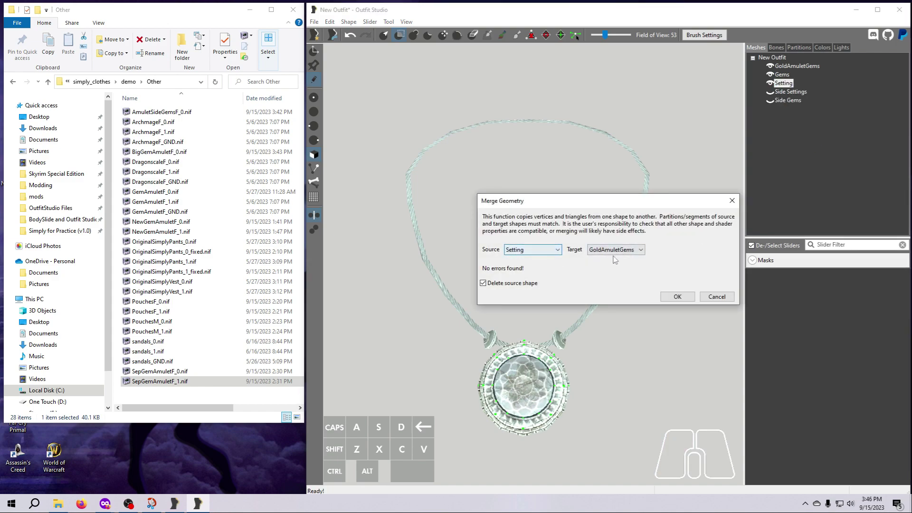
click(678, 297)
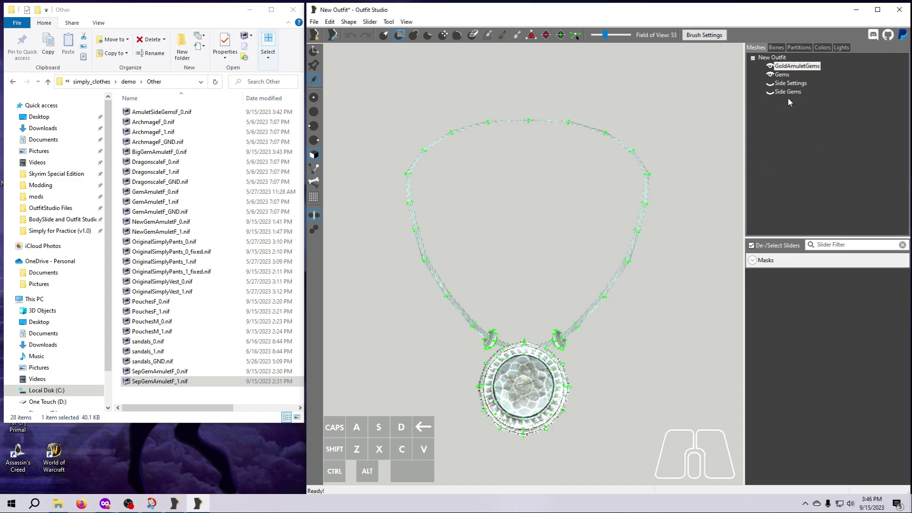
Step: Rename the Gems shape to Middle Gem
click(783, 76)
right_click(780, 76)
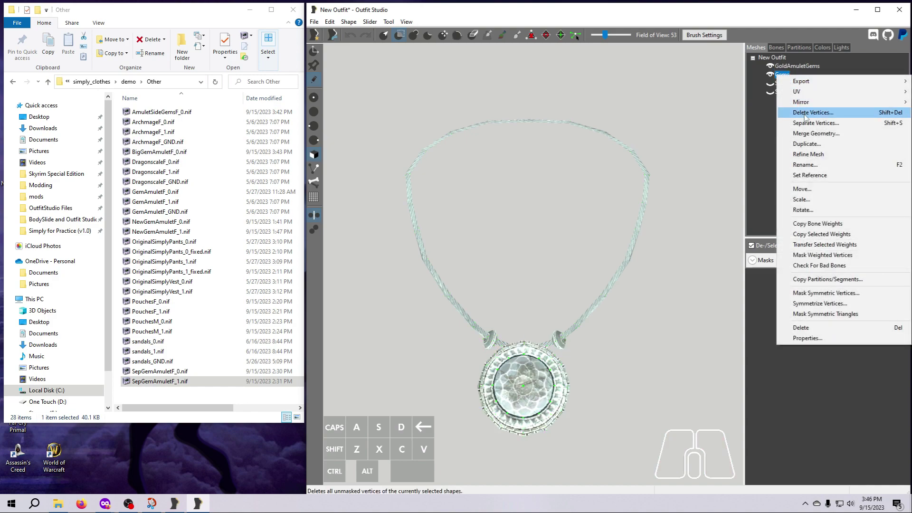
click(786, 73)
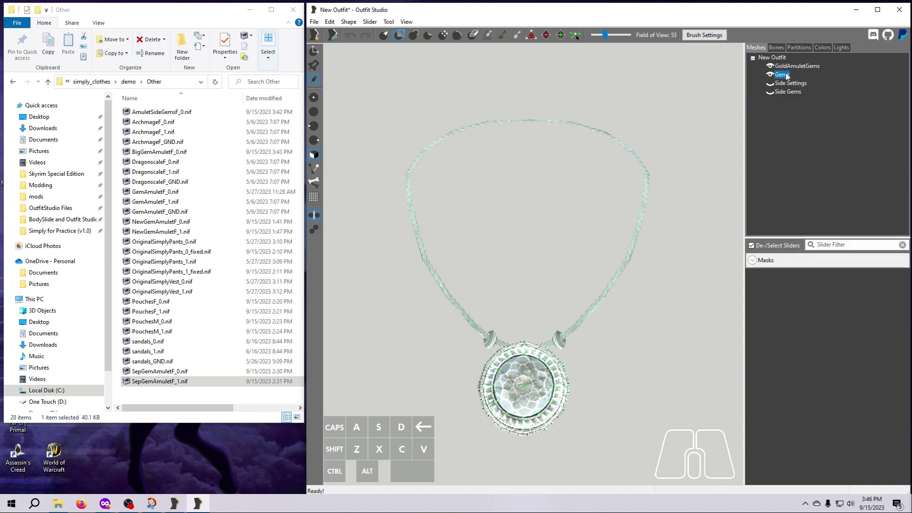
double_click(786, 75)
text(Middl)
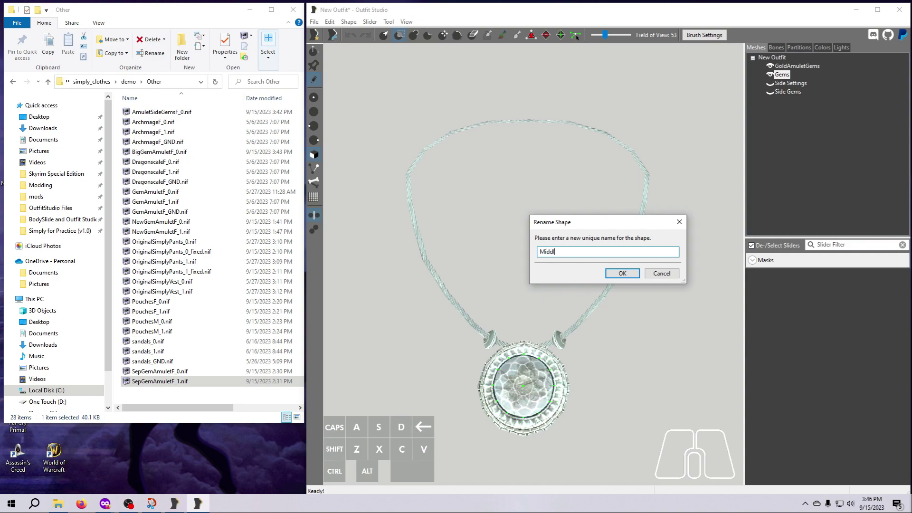
text(e Gem)
key(Return)
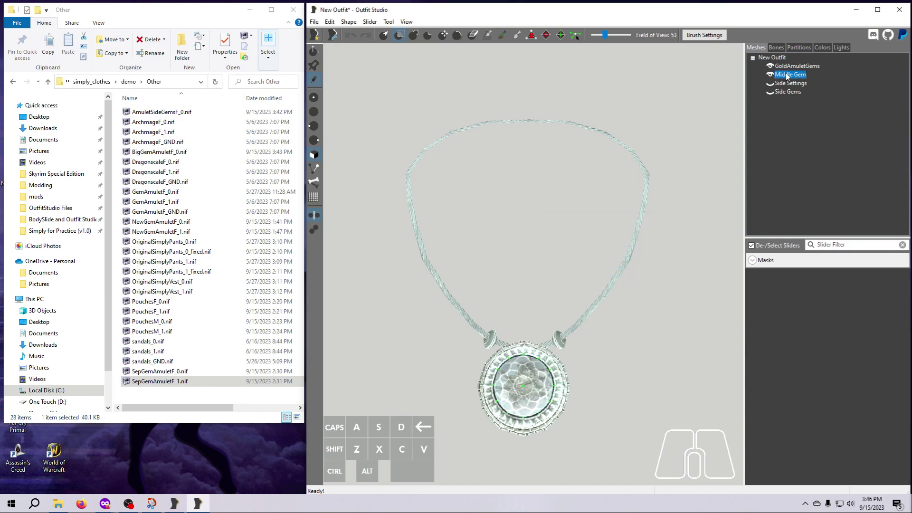
Step: Export the Side Settings and Side Gems shapes together to a NIF file named AmuletSideGemsF_1.nif
click(790, 84)
ctrl+click(787, 92)
right_click(786, 94)
mouse_move(782, 95)
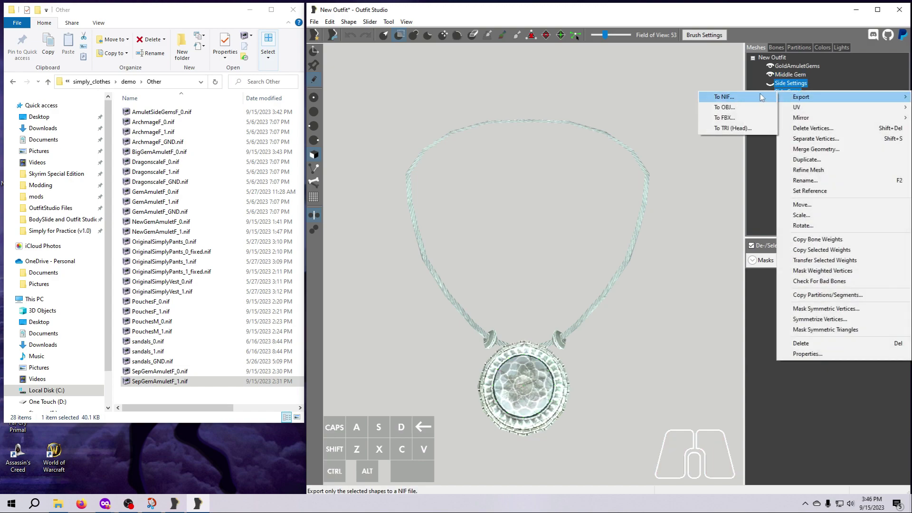
click(745, 97)
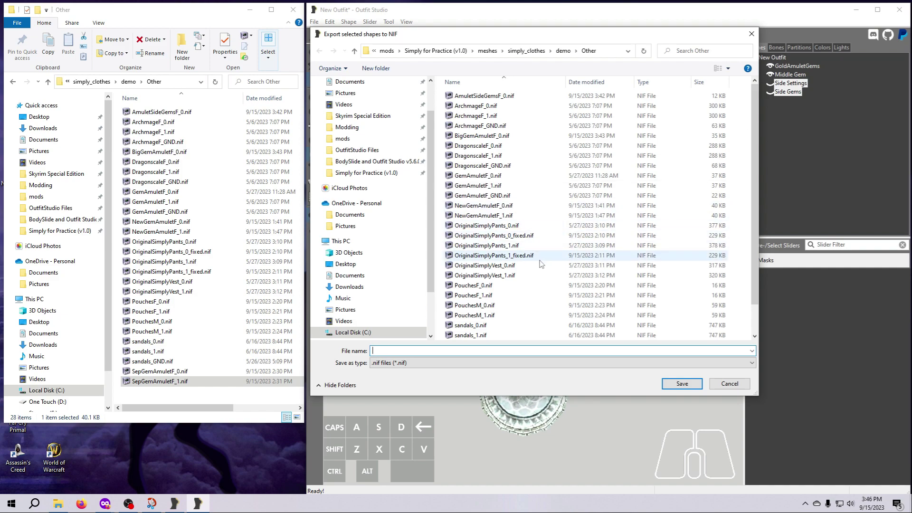
click(485, 95)
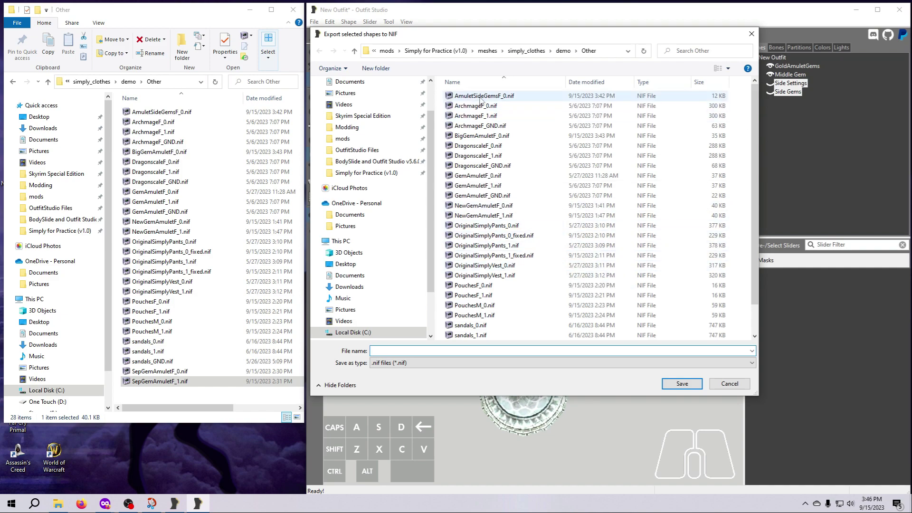
click(422, 351)
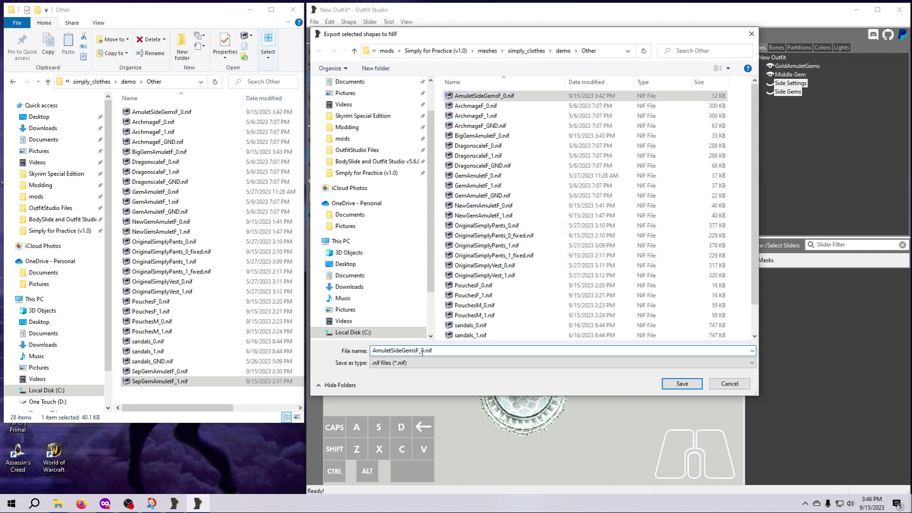
key(Return)
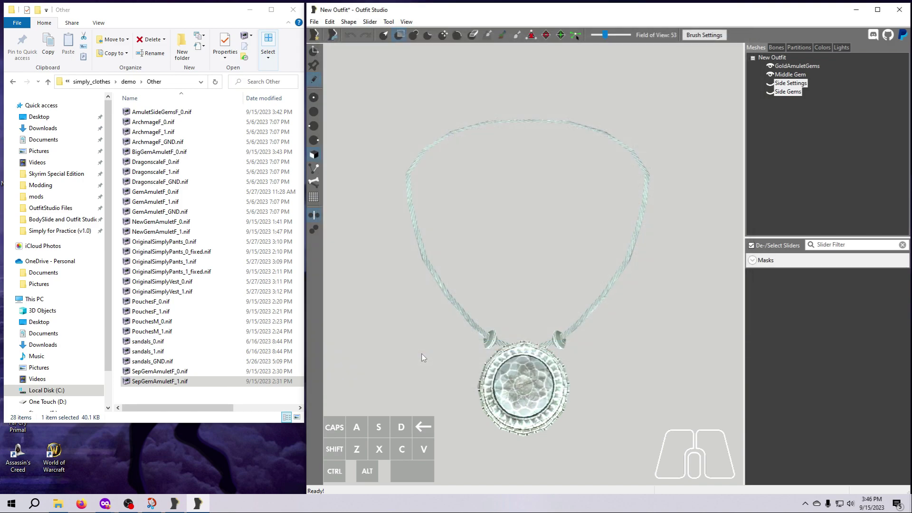
Step: Export the GoldAmuletGems and Middle Gem shapes together to a NIF file named BigGemAmuletF_1.nif
click(793, 66)
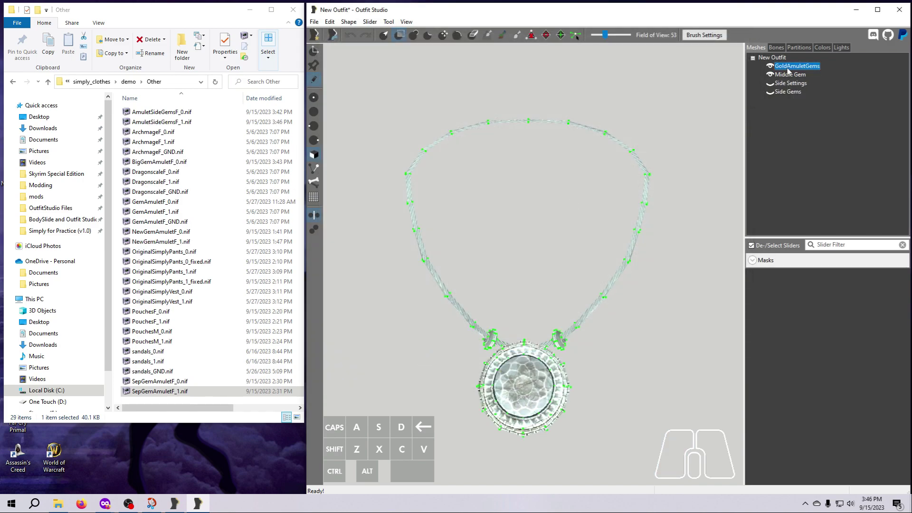
shift+click(790, 75)
right_click(790, 75)
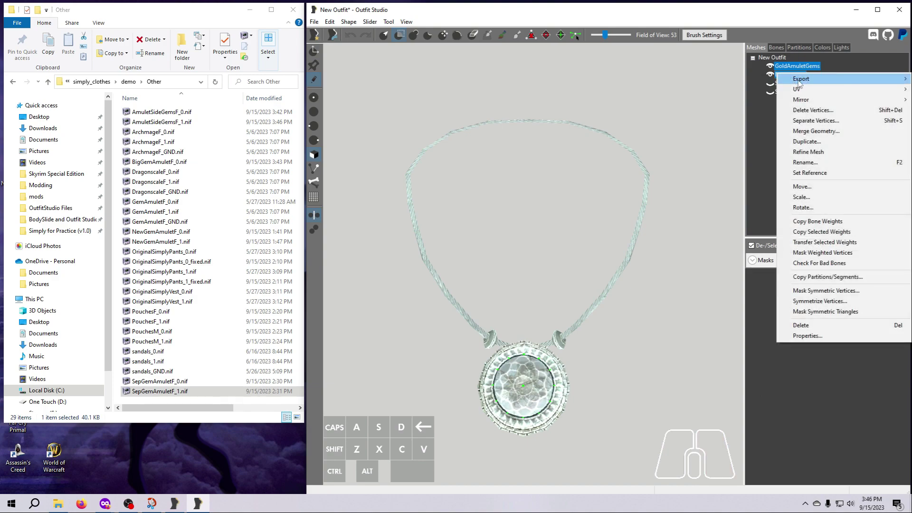
mouse_move(799, 81)
click(738, 79)
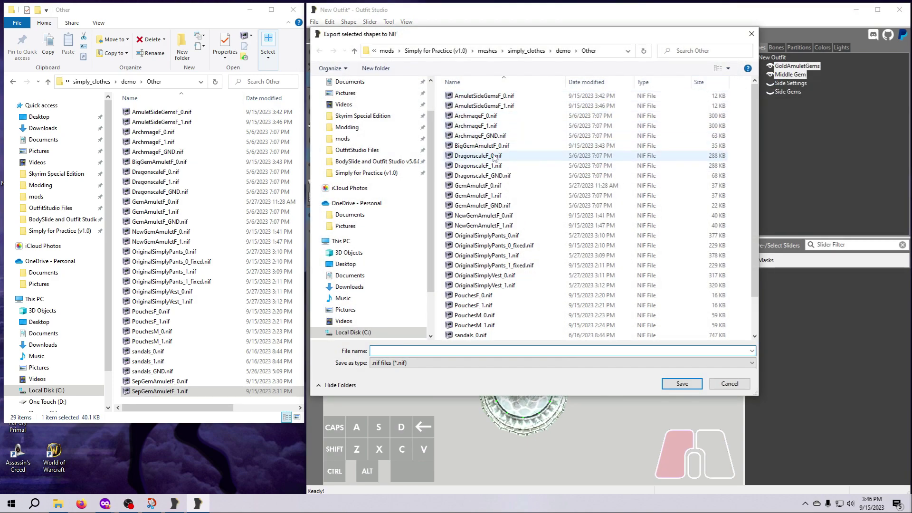
click(480, 146)
click(422, 349)
click(418, 351)
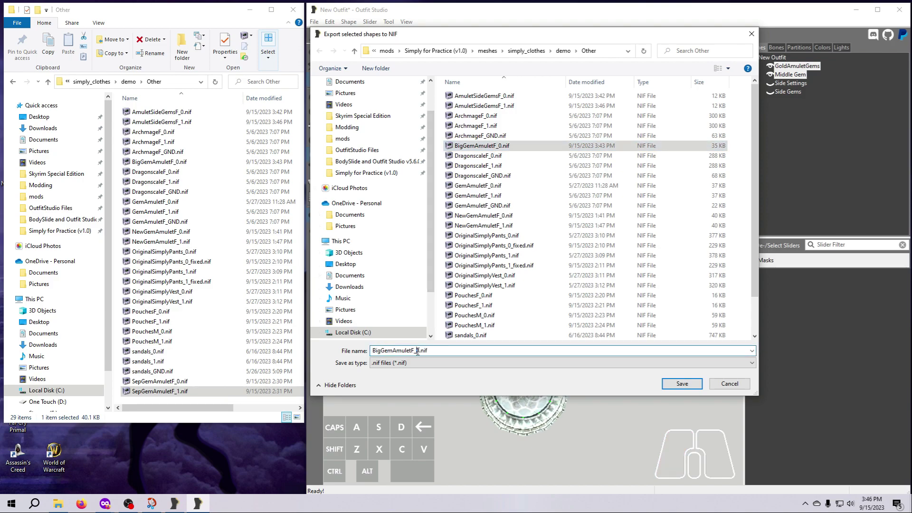
key(BackSpace)
text(1)
key(Return)
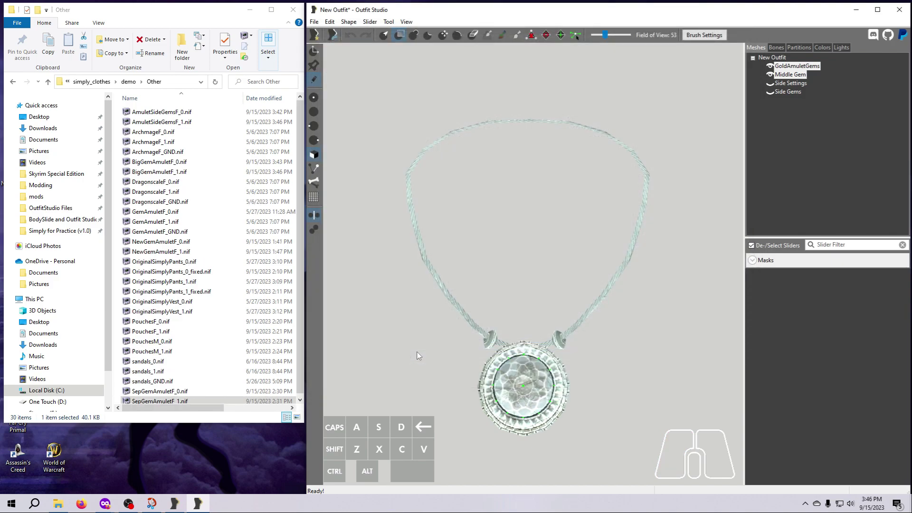
Step: Enlarge the file window and import BigGemAmuletF_0.nif from the Other folder into the current outfit
drag(143, 423, 162, 474)
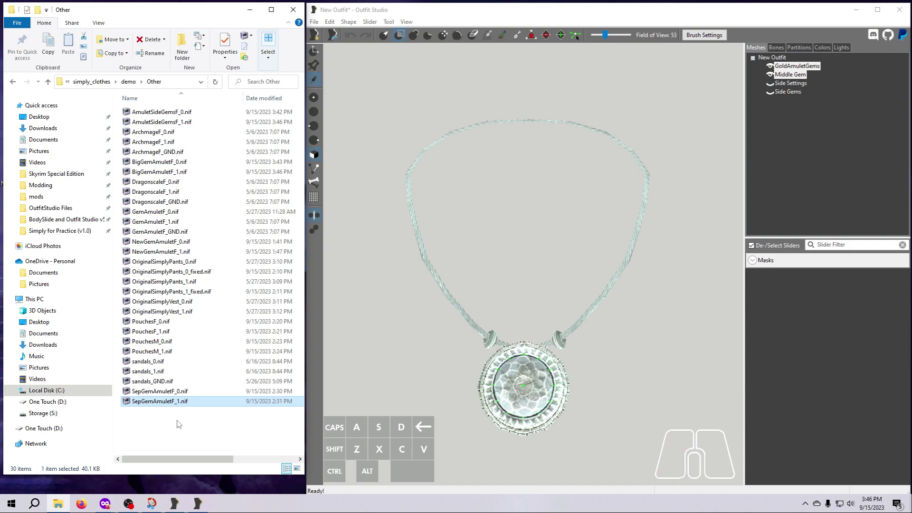
drag(159, 162, 531, 227)
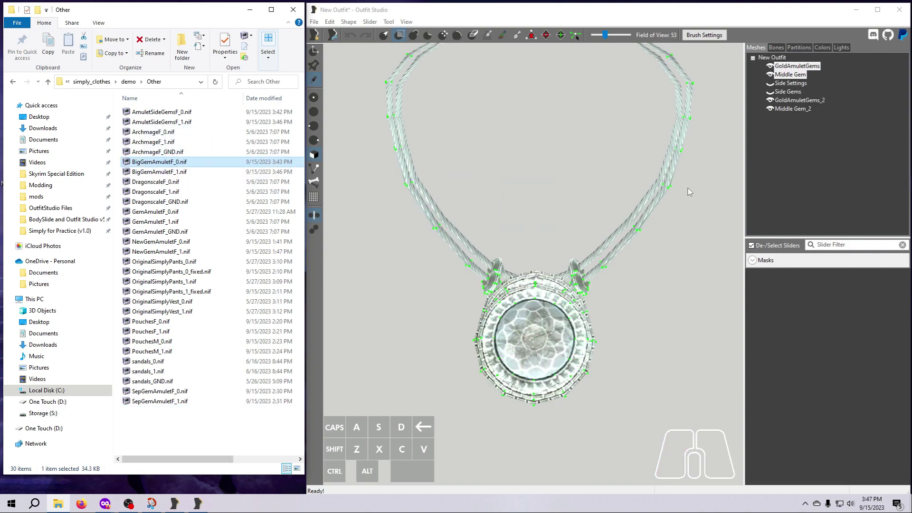
Step: Hide the GoldAmuletGems and Middle Gem shapes to compare them with the imported version, and select GoldAmuletGems_2
click(794, 69)
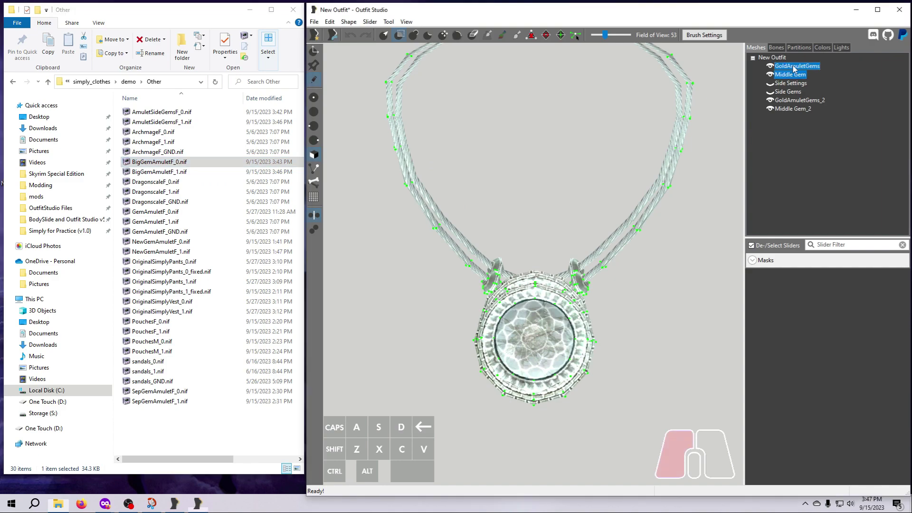
scroll(700, 264, up, 3)
middle_drag(701, 287, 703, 277)
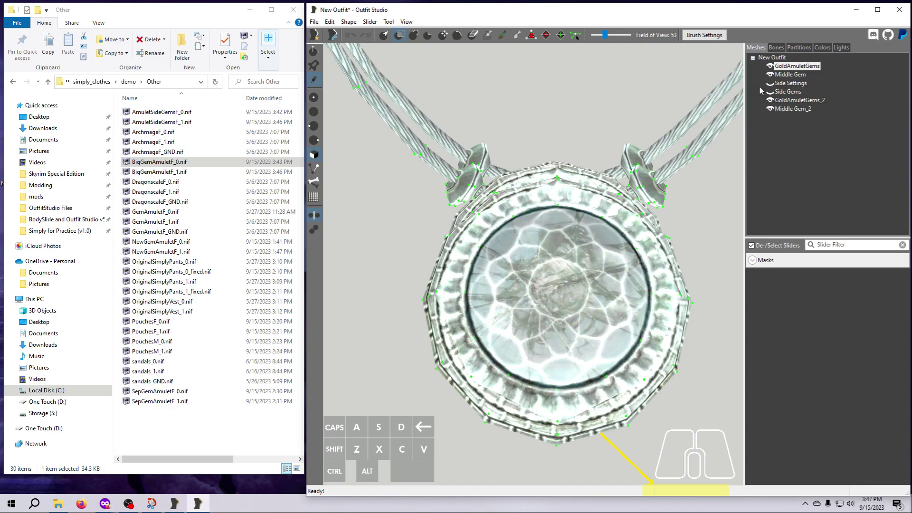
click(770, 75)
click(770, 66)
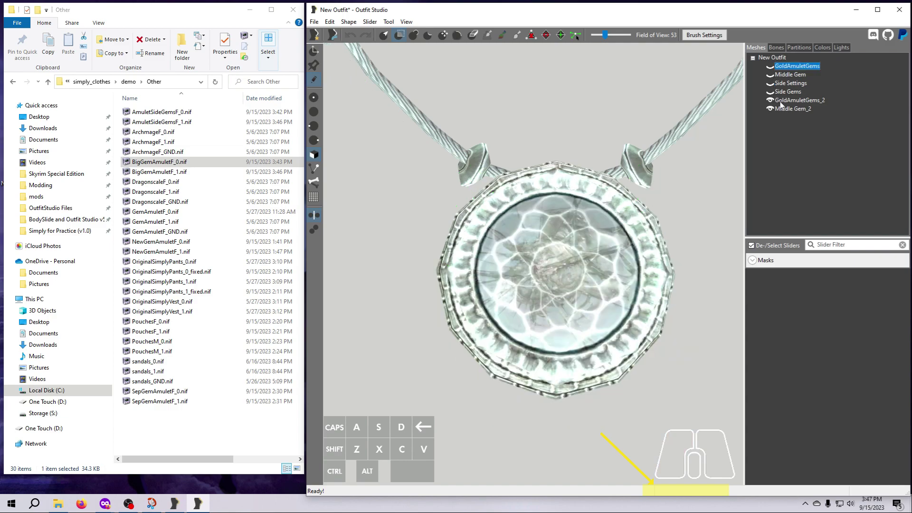
click(780, 101)
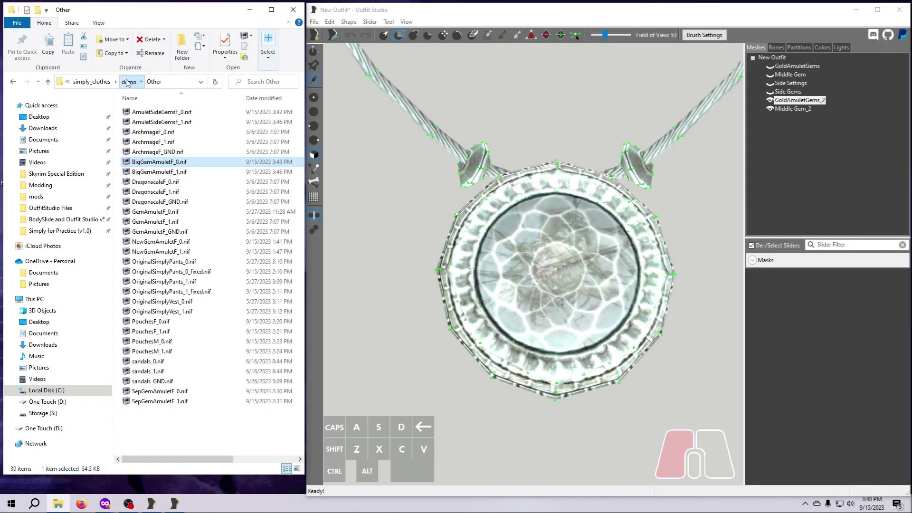
Step: Switch to NifSkope by opening longpantsmerge_0.nif and longpantsmerge_1.nif from the demo folder
click(127, 81)
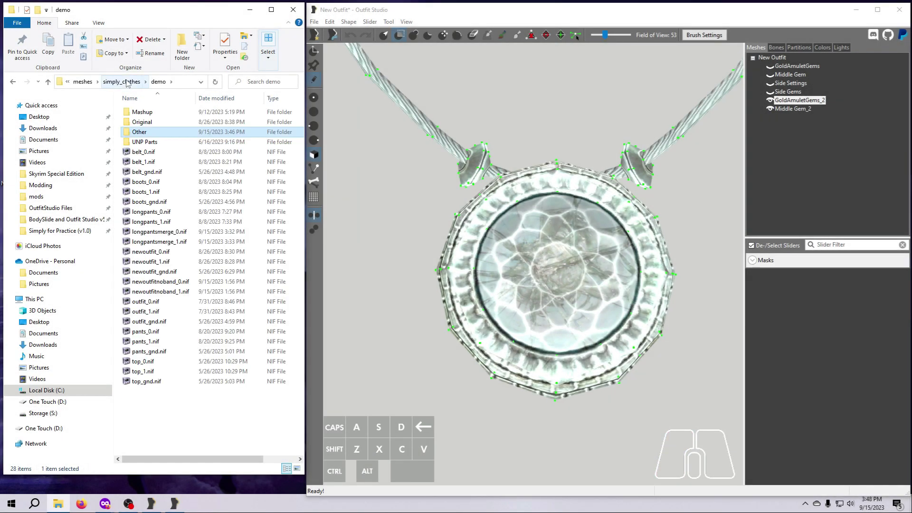
click(158, 232)
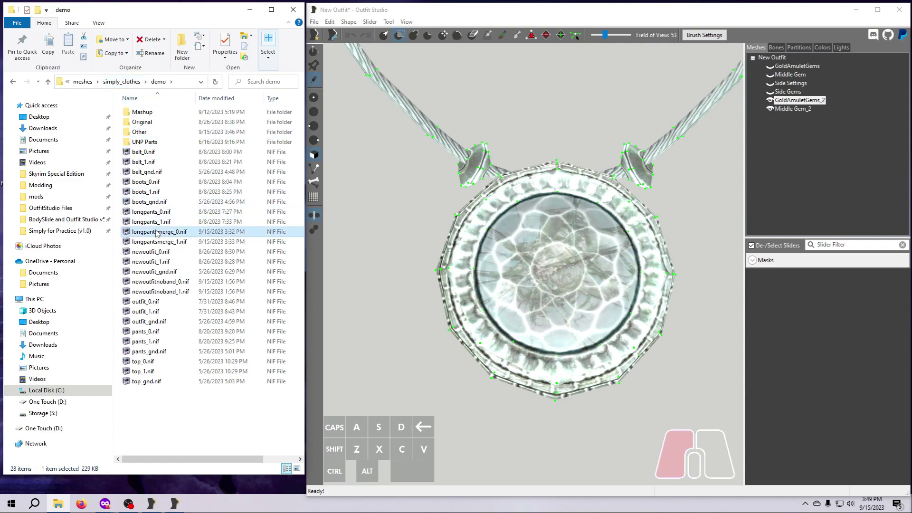
double_click(157, 232)
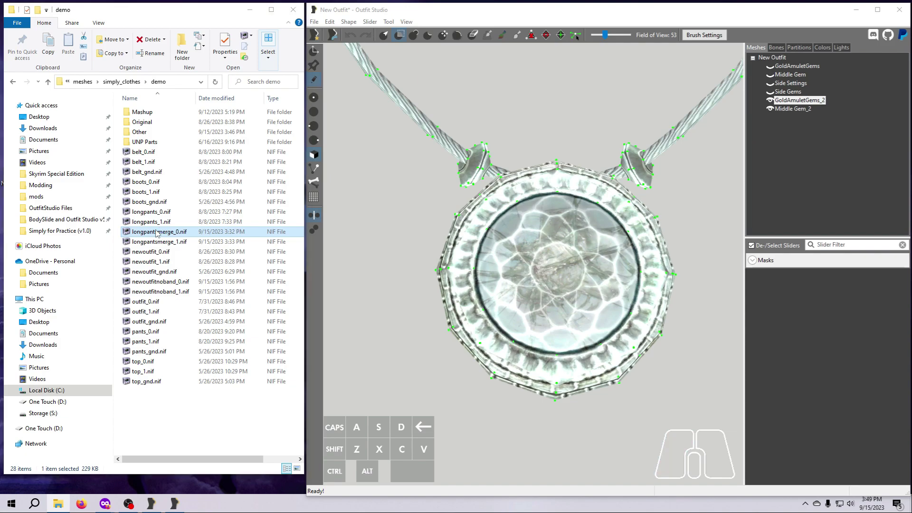
click(154, 243)
double_click(155, 243)
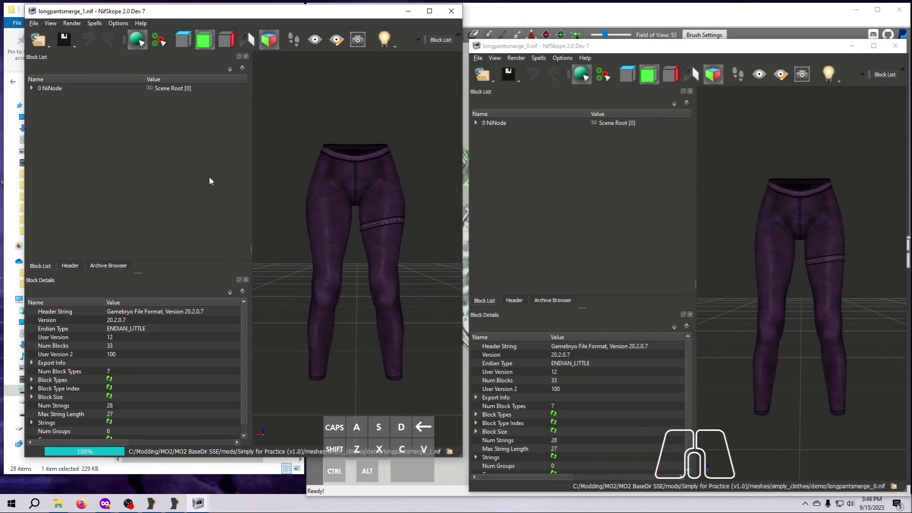
Step: Inspect the merged pants shape in both weight files from several angles and close both files
click(331, 246)
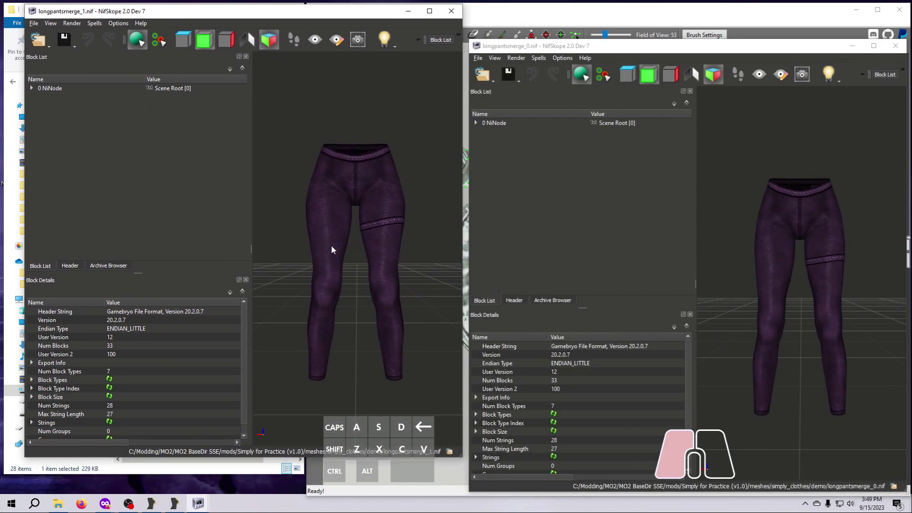
mouse_move(283, 276)
mouse_down()
mouse_move(304, 276)
mouse_move(287, 278)
mouse_up()
click(398, 358)
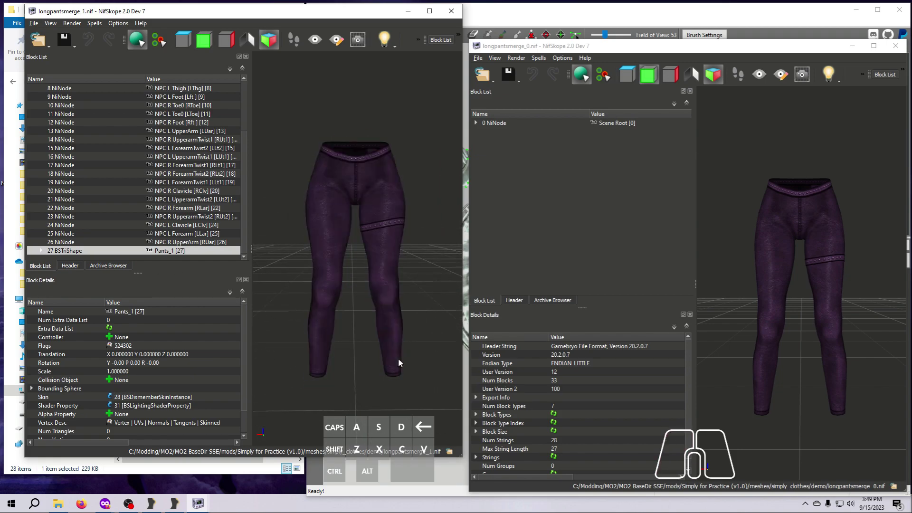
drag(398, 358, 307, 364)
drag(756, 316, 797, 320)
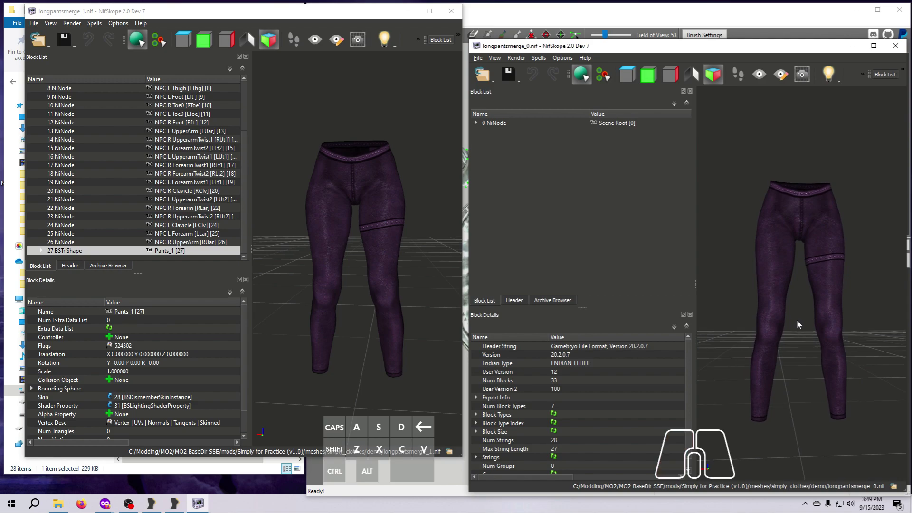
click(896, 46)
click(452, 13)
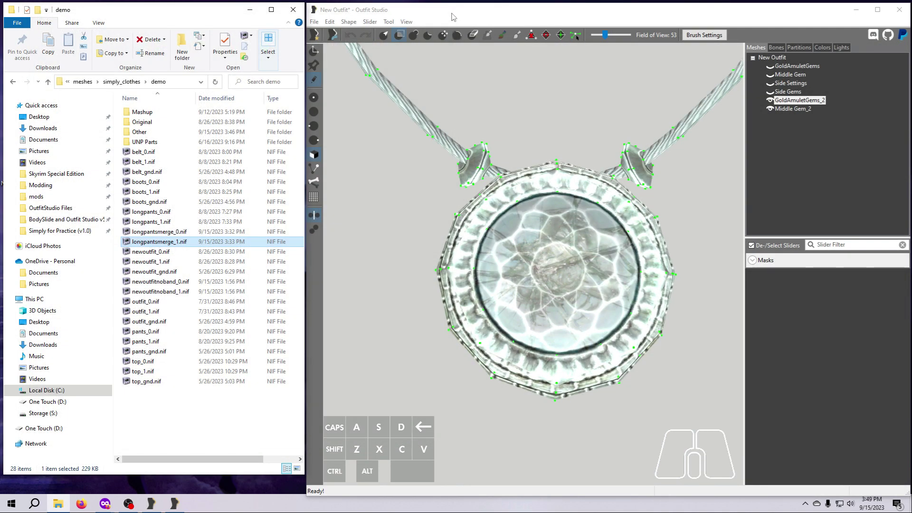
Step: Open BigGemAmuletF_0.nif and BigGemAmuletF_1.nif from the Other folder in NifSkope with their windows side by side
double_click(140, 132)
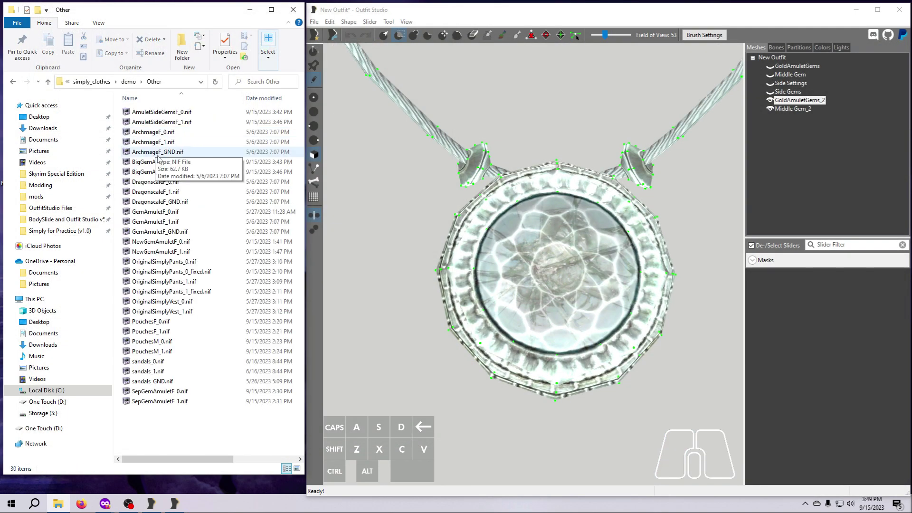
click(161, 162)
double_click(161, 163)
drag(231, 15, 677, 49)
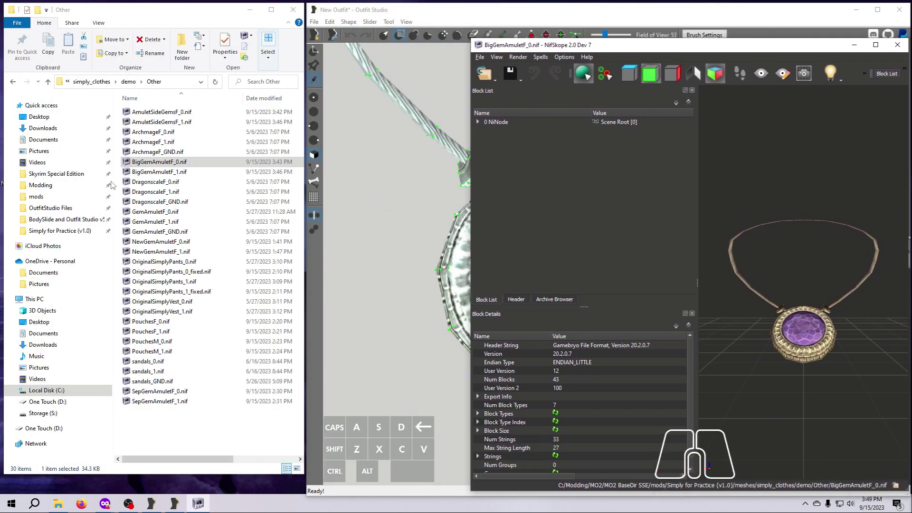
double_click(160, 173)
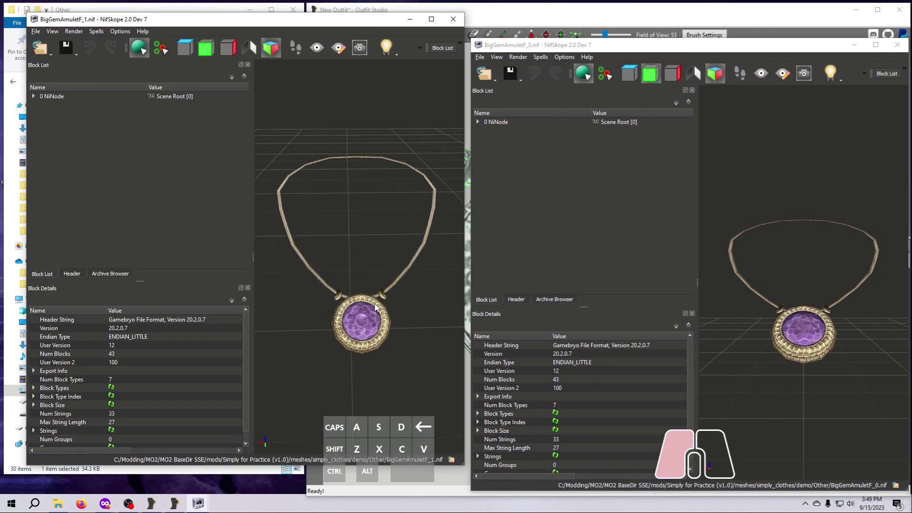
Step: Compare the amulet in both weight files, select the middle gem in each to check its shape entry, and close both files
drag(805, 349, 744, 343)
mouse_move(322, 339)
mouse_down()
mouse_move(500, 268)
mouse_move(355, 306)
mouse_move(317, 344)
mouse_move(333, 346)
mouse_up()
scroll(332, 348, up, 4)
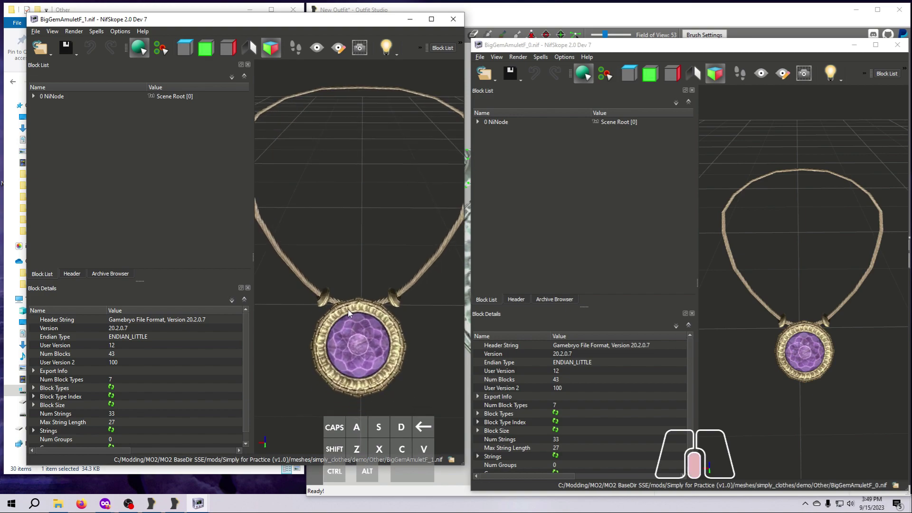
scroll(803, 342, down, 3)
drag(792, 360, 789, 357)
scroll(791, 361, up, 2)
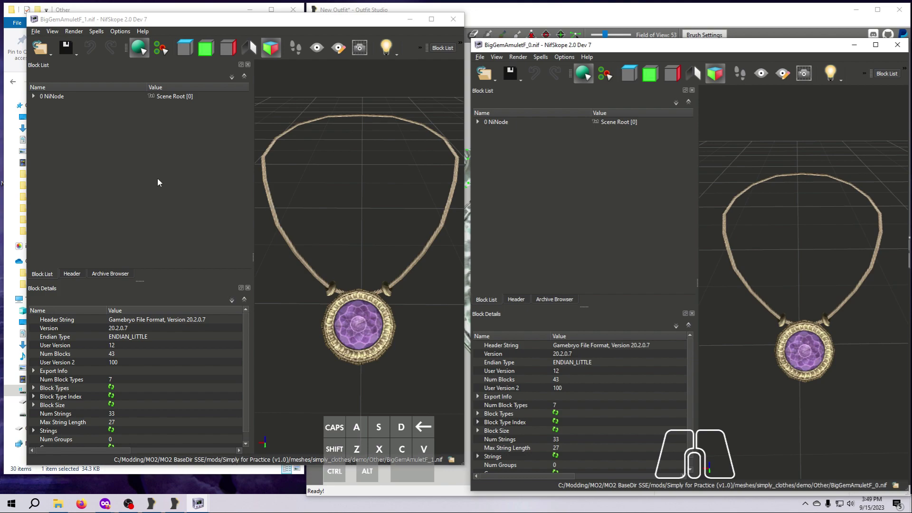
click(370, 328)
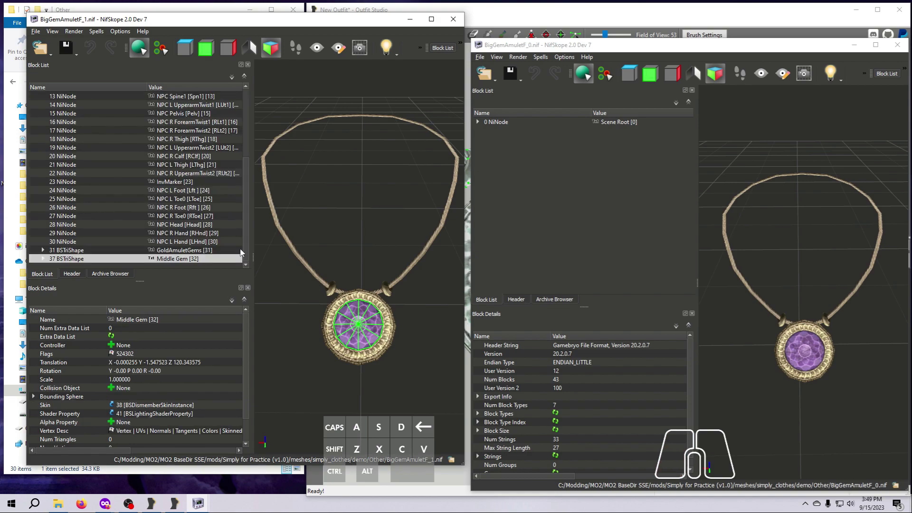
click(816, 348)
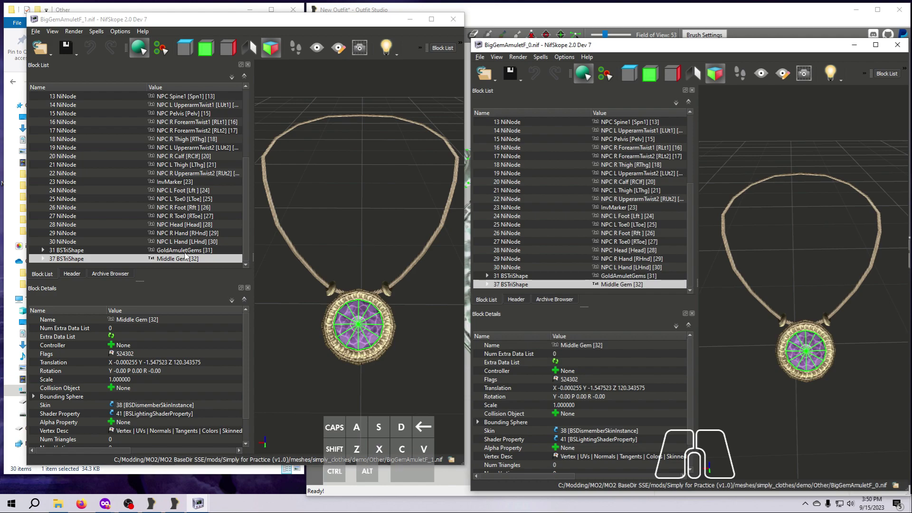
click(897, 45)
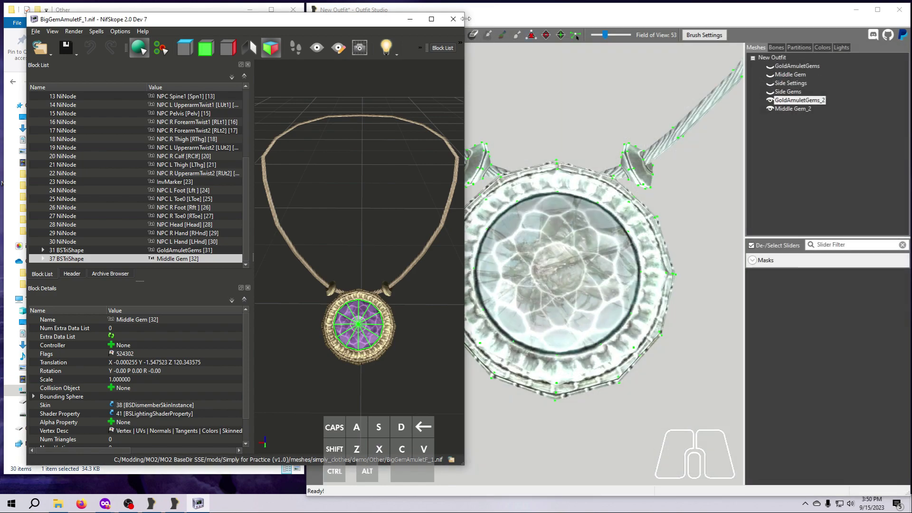
click(454, 19)
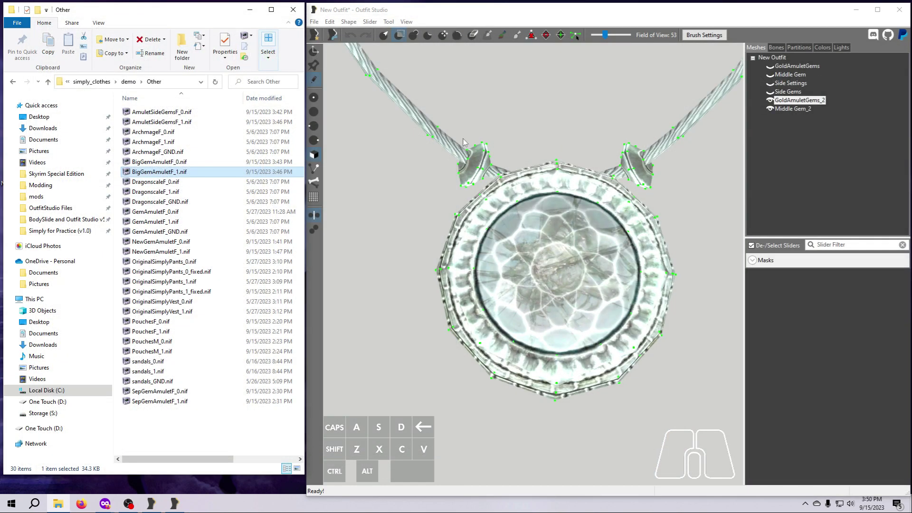